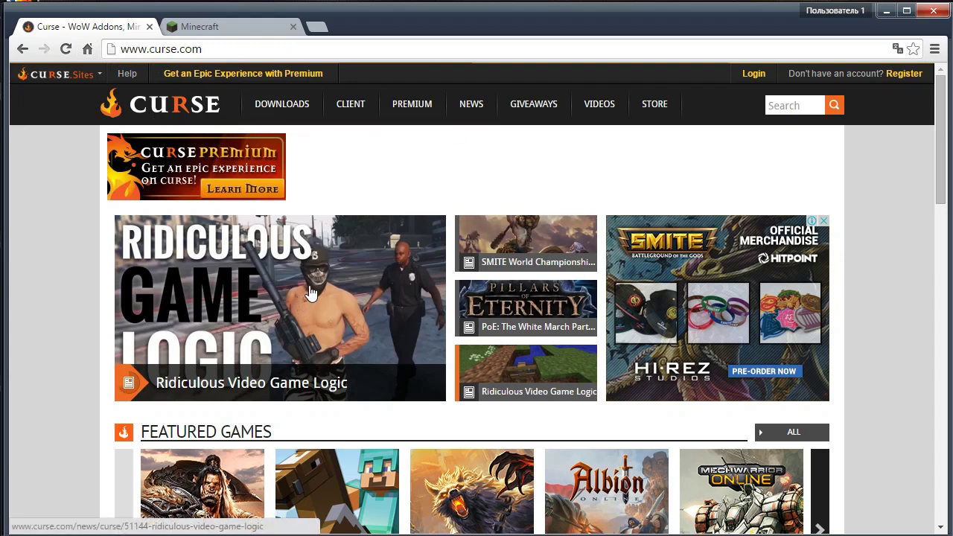
- Open the Minecraft category from the games list in the Curse site's downloads section
scroll(395, 312, "down", 9)
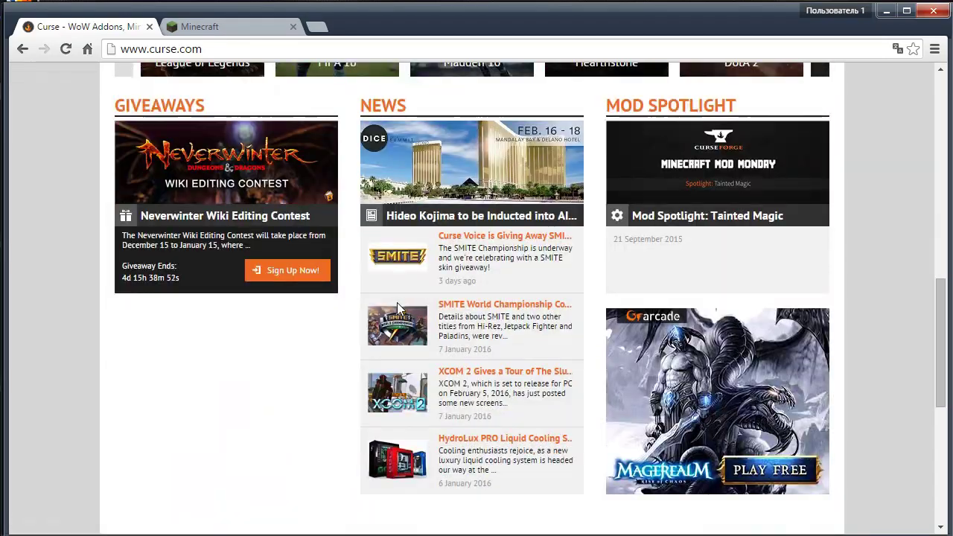
scroll(397, 307, "up", 8)
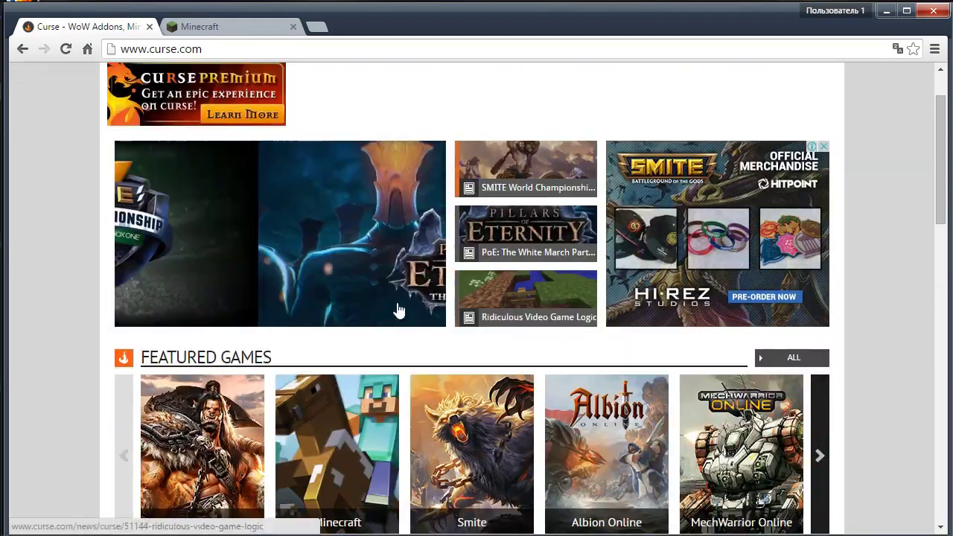
scroll(399, 310, "up", 1)
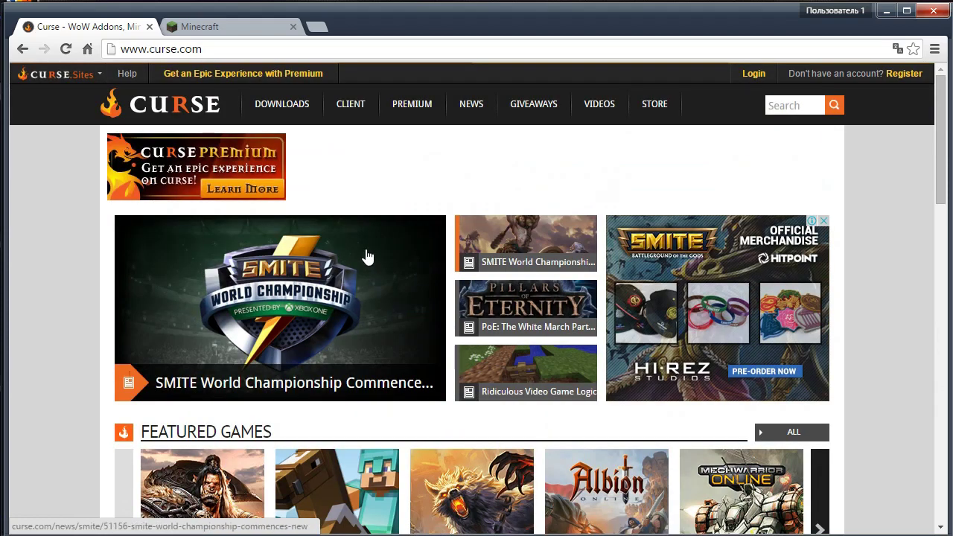
left_click(281, 108)
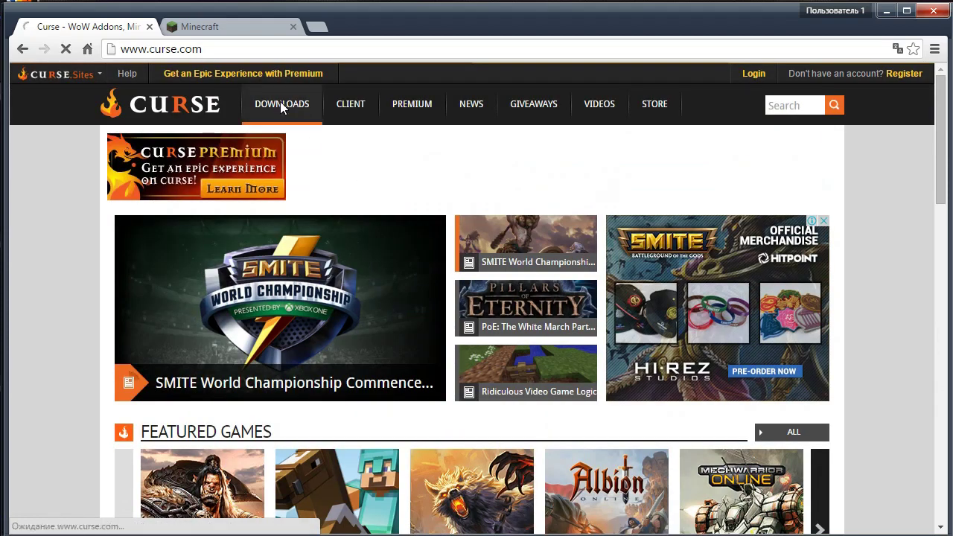
scroll(417, 277, "down", 2)
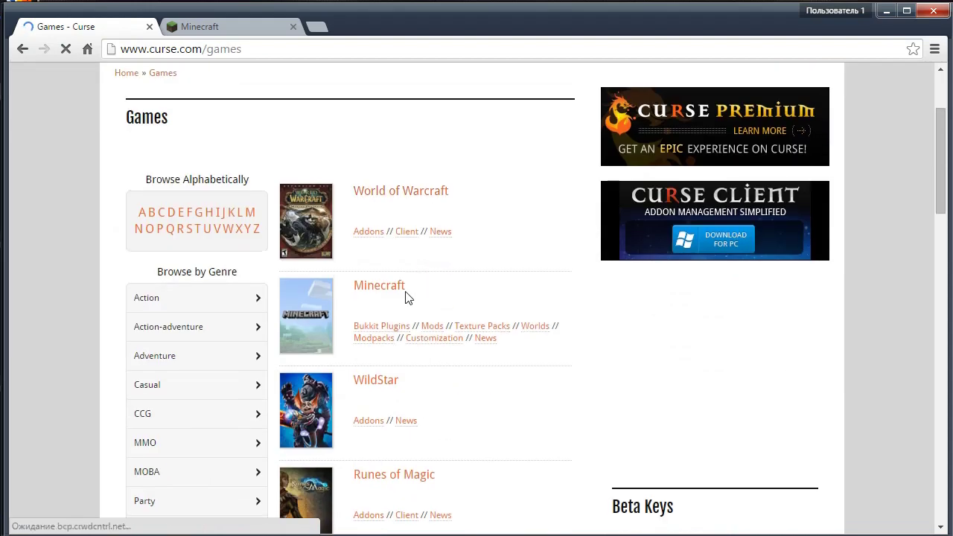
left_click(387, 286)
- Look through the Minecraft Bukkit plugins listing and its categories
scroll(417, 272, "down", 6)
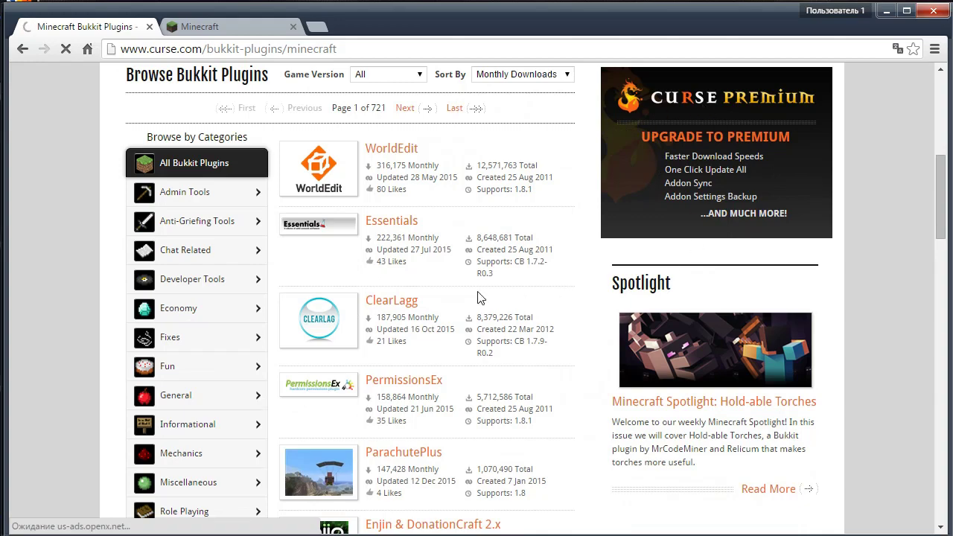
scroll(478, 298, "down", 4)
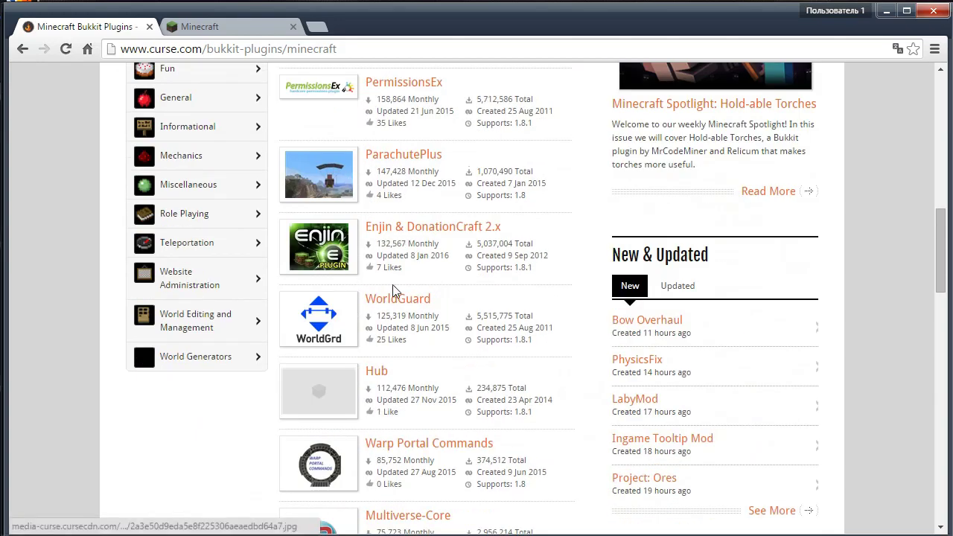
scroll(416, 287, "up", 5)
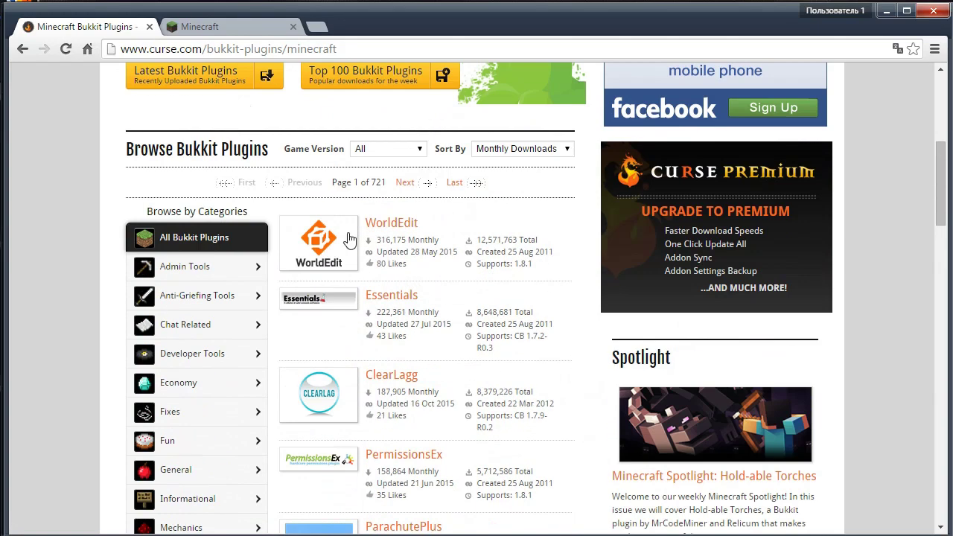
scroll(428, 287, "up", 2)
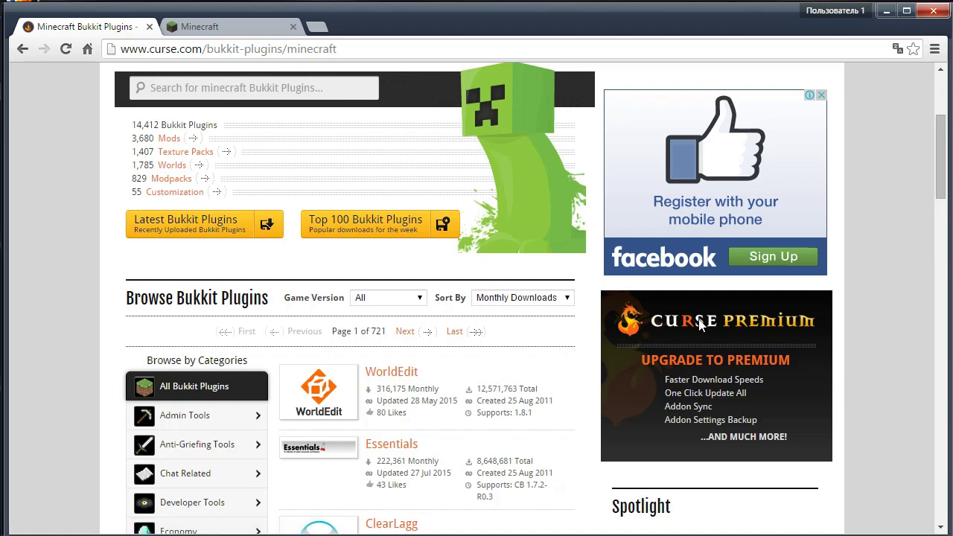
scroll(498, 382, "up", 3)
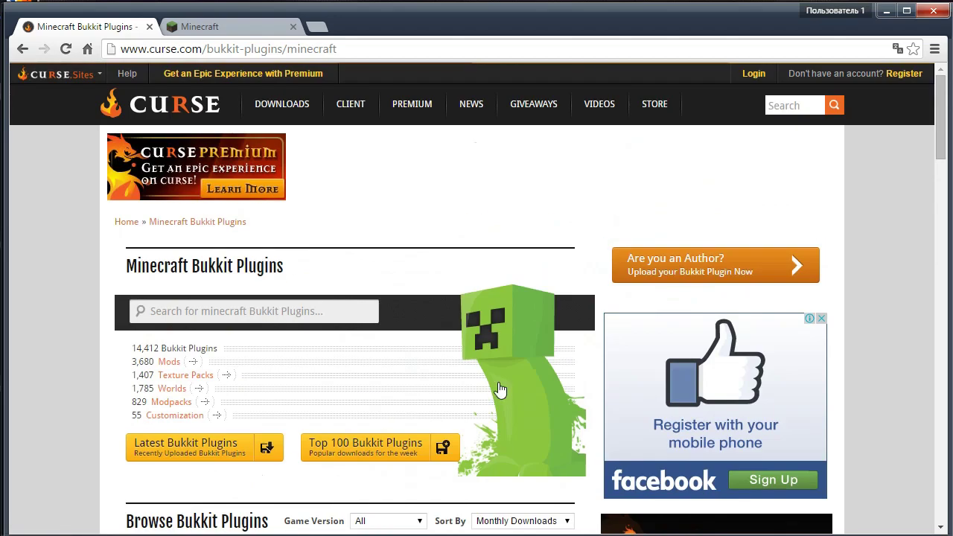
- Open the Curse Client page and follow its Minecraft modpacks banner to the Curse for Minecraft download page
left_click(358, 109)
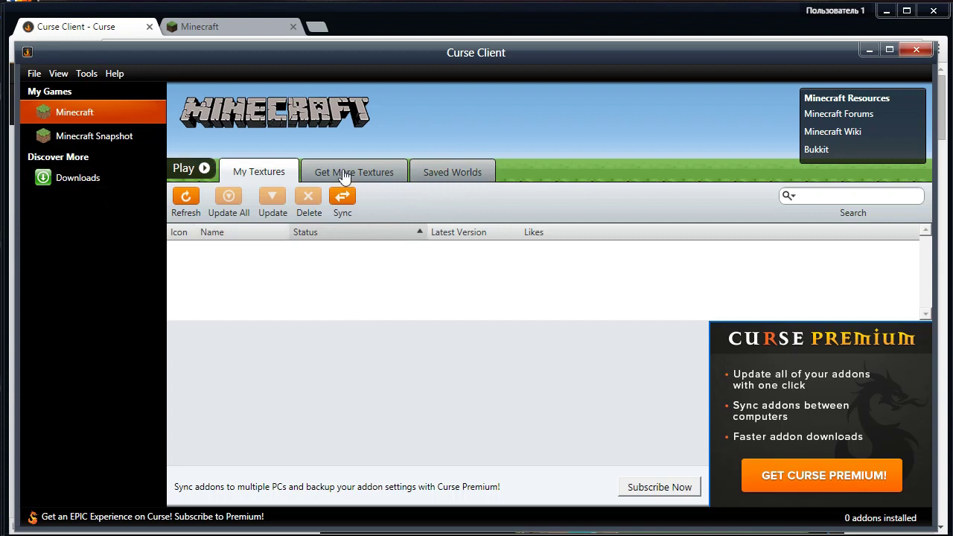
left_click(868, 50)
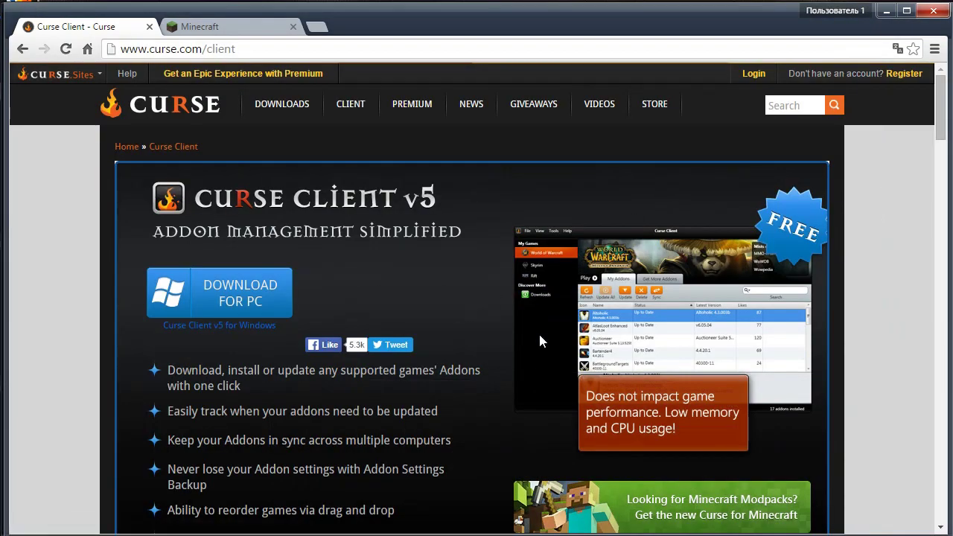
scroll(566, 350, "down", 2)
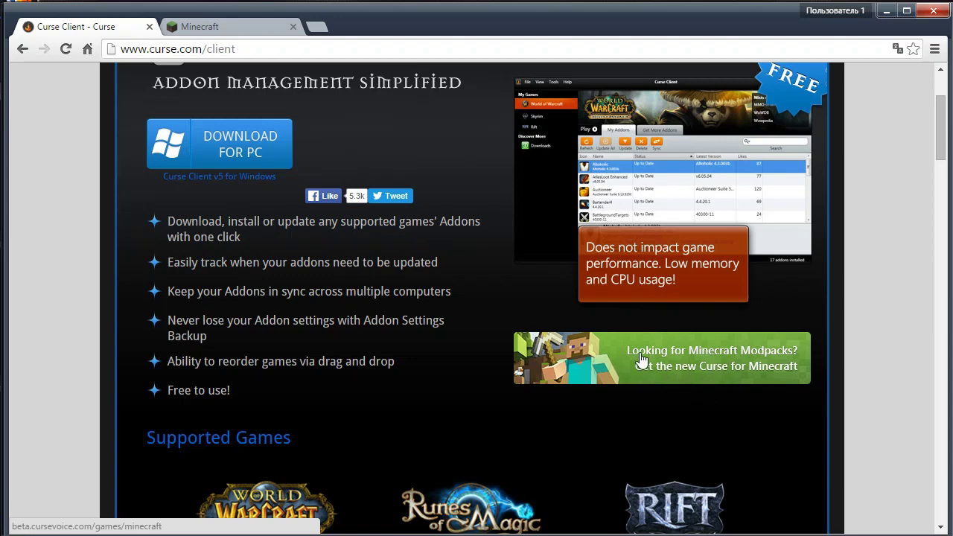
left_click(638, 377)
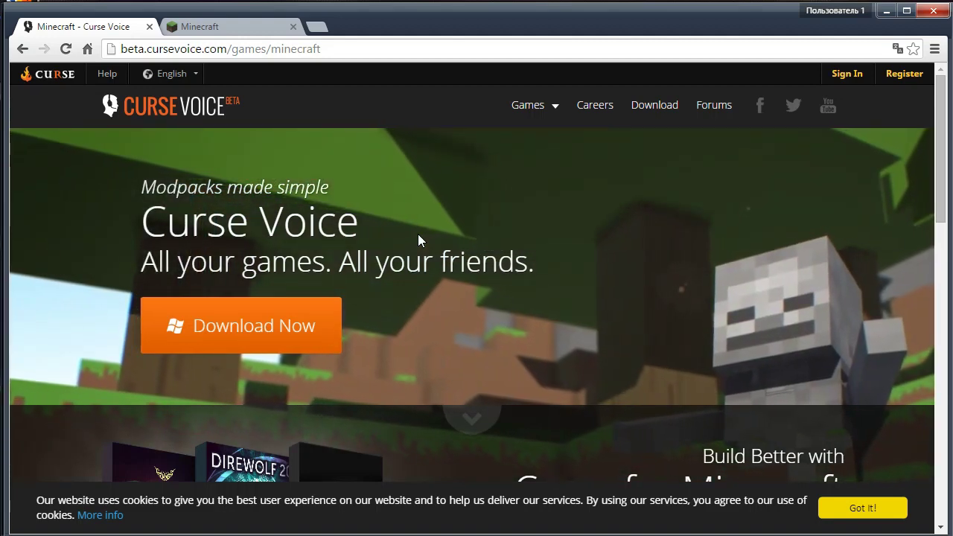
- View the minecraft.net home page, and switch to the Curse desktop app's Minecraft modpacks section
left_click(207, 26)
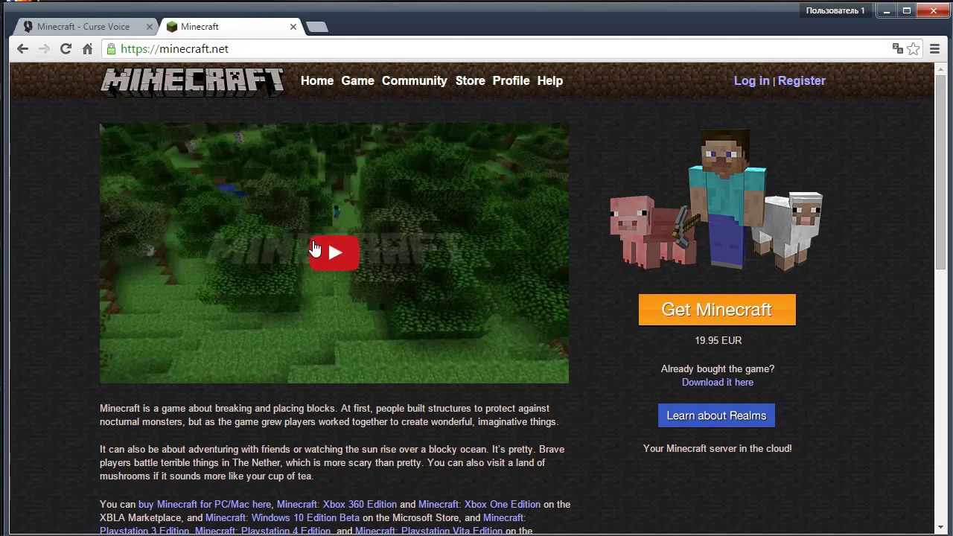
left_click(87, 30)
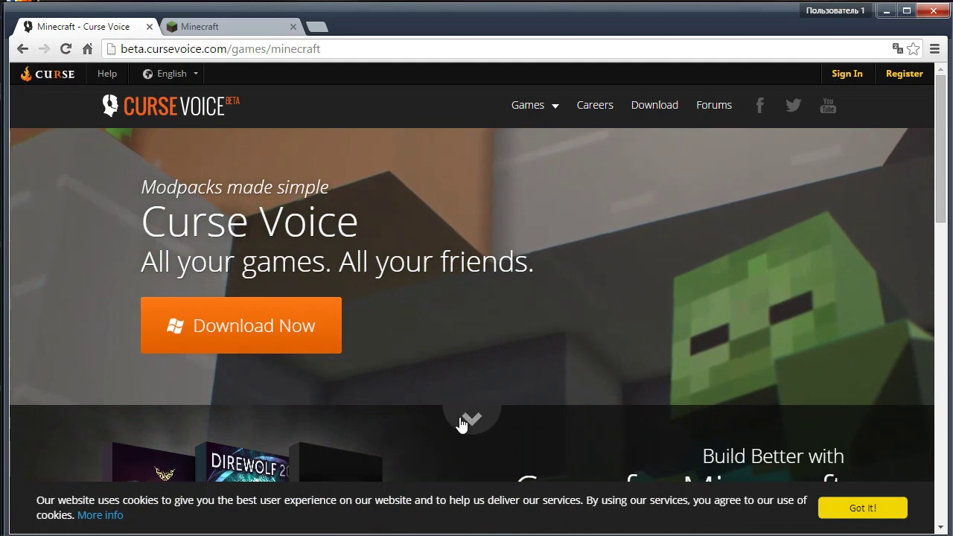
left_click(558, 525)
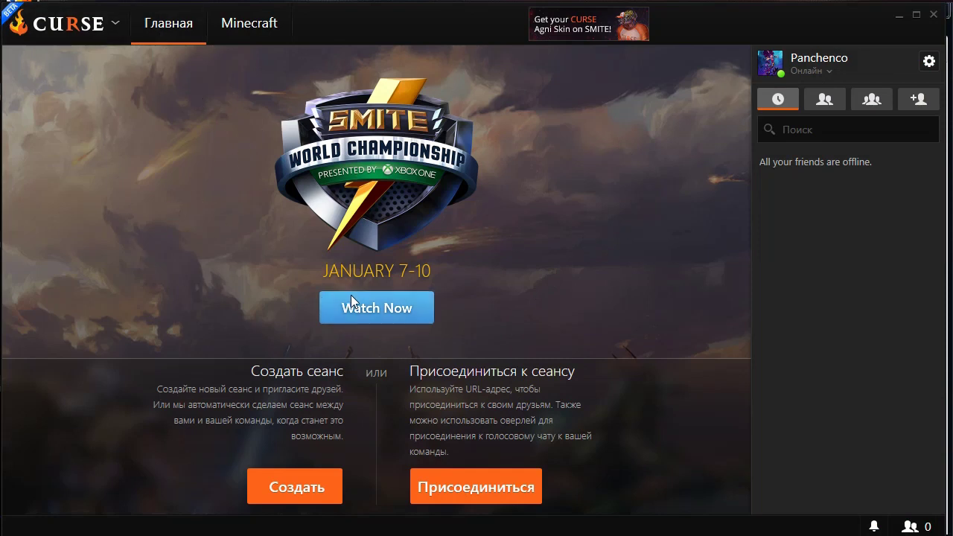
left_click(253, 24)
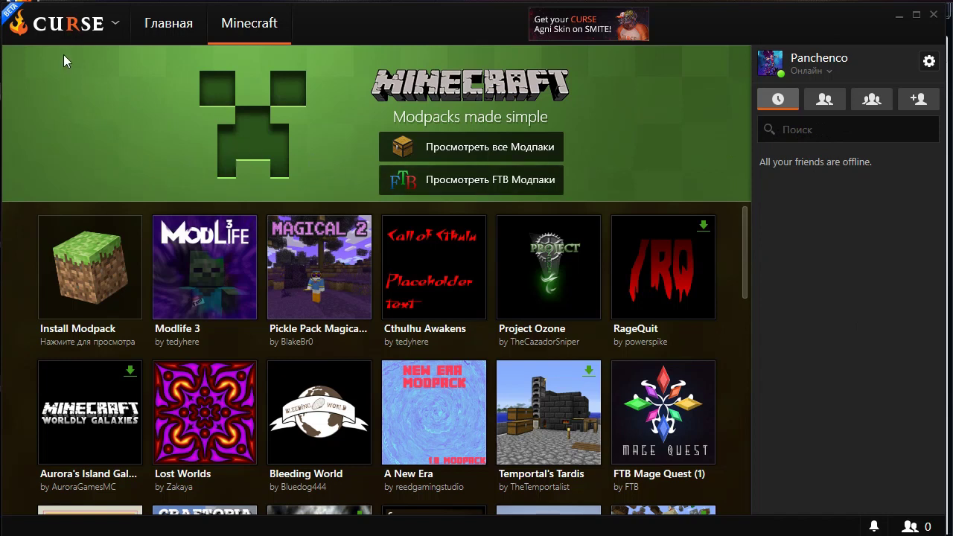
- Review the general and voice settings of the Curse app and close the settings without saving
left_click(104, 27)
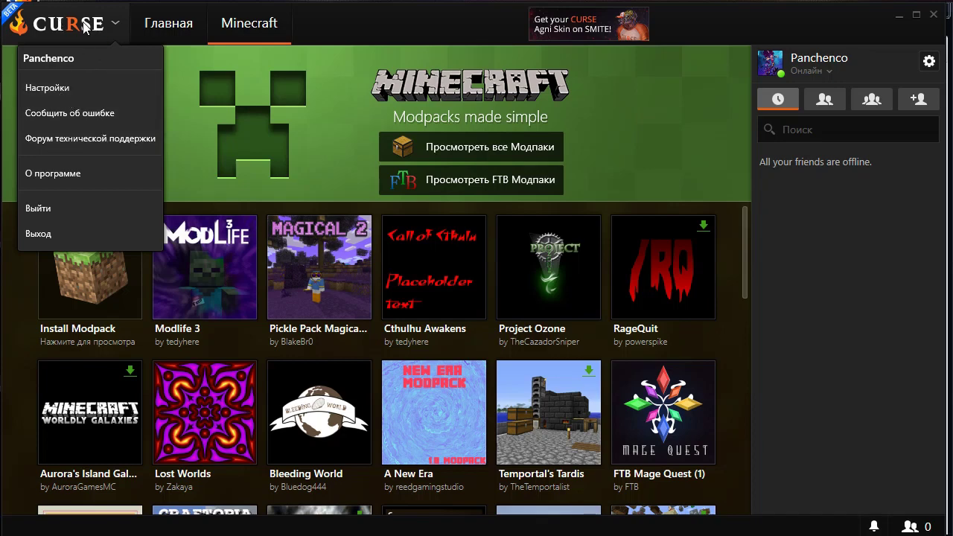
left_click(76, 90)
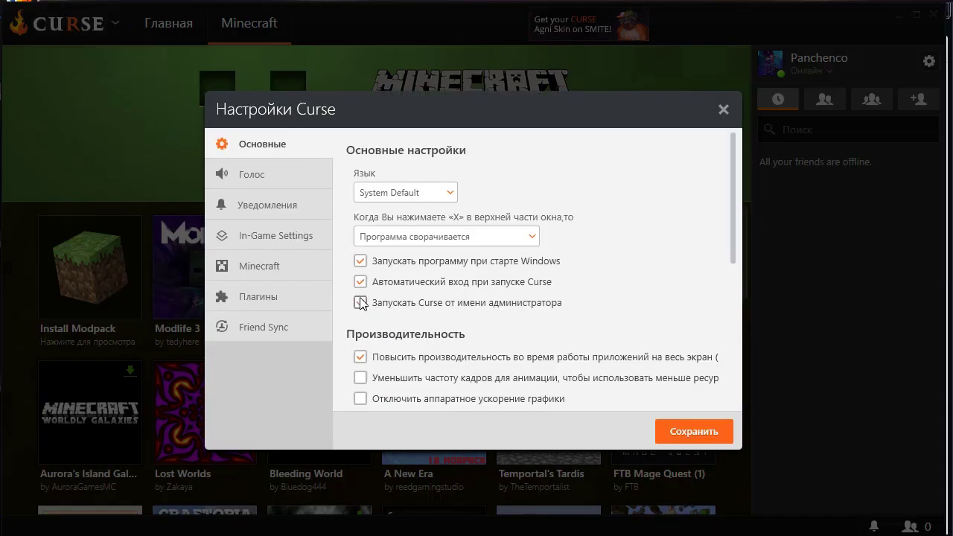
left_click(273, 188)
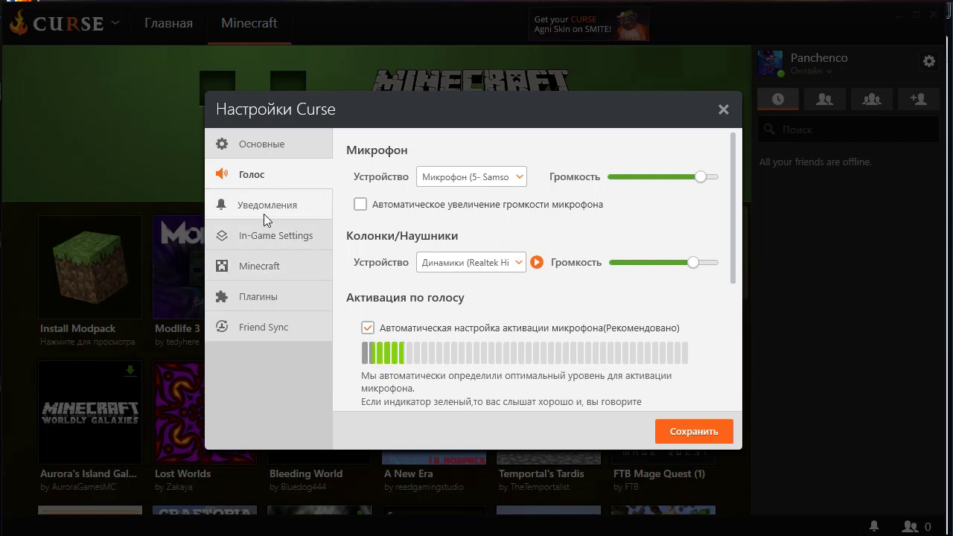
left_click(722, 109)
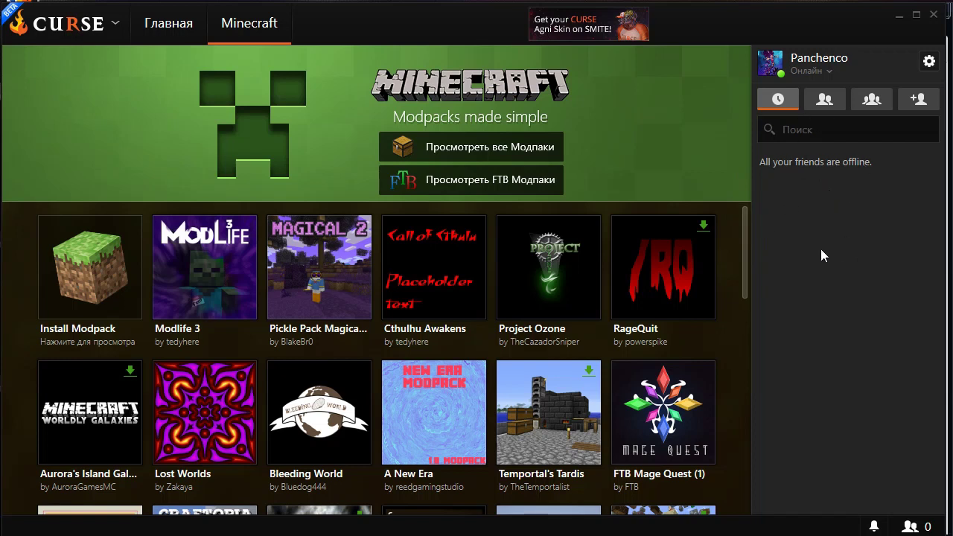
- Open the Minecraft section of the Curse app's settings
mouse_move(433, 299)
left_click(111, 25)
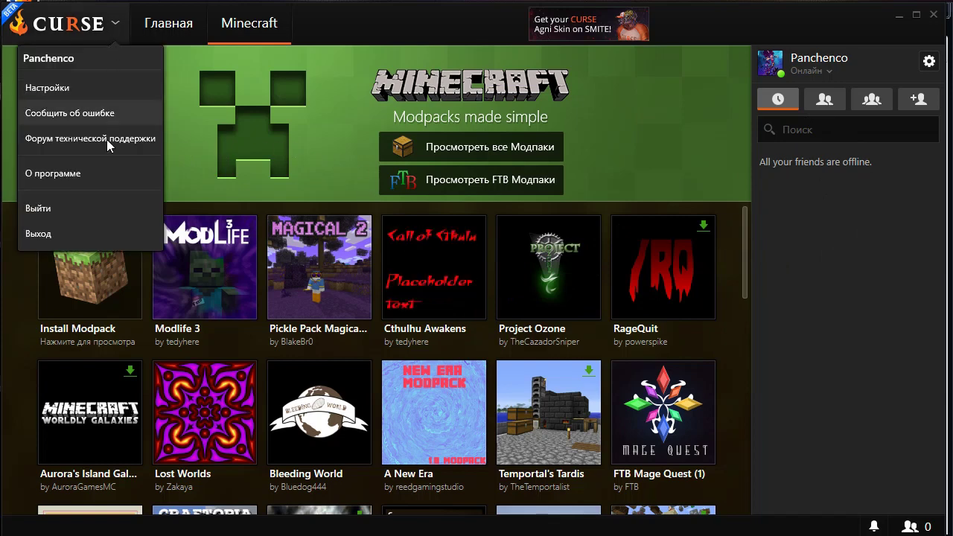
left_click(58, 87)
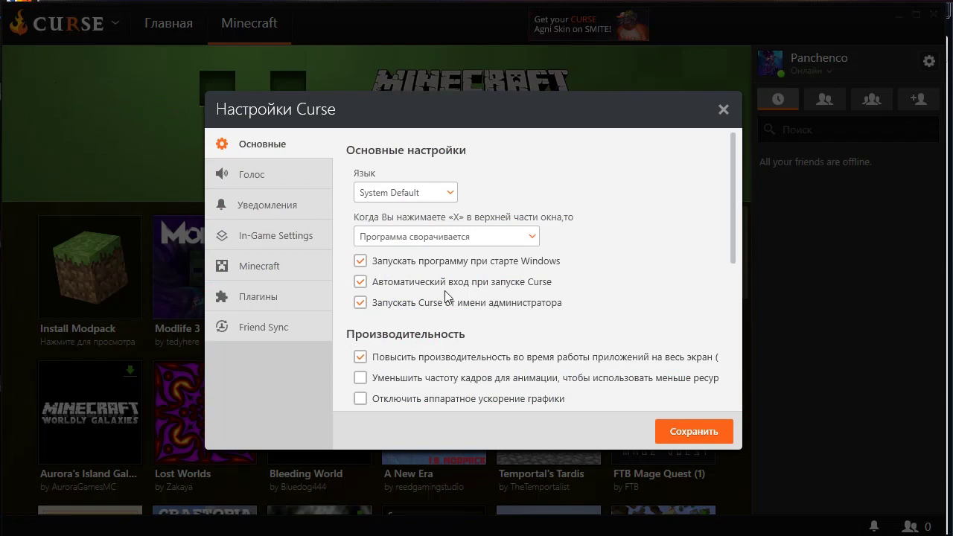
left_click(283, 268)
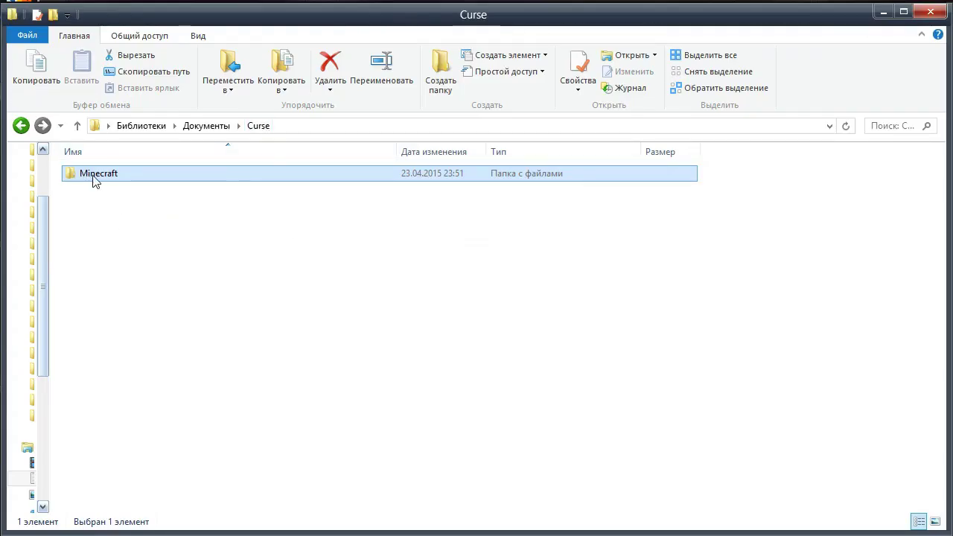
- In File Explorer, open the Minecraft\Instances folder inside the Curse documents folder and look through the installed modpack folders
double_click(95, 175)
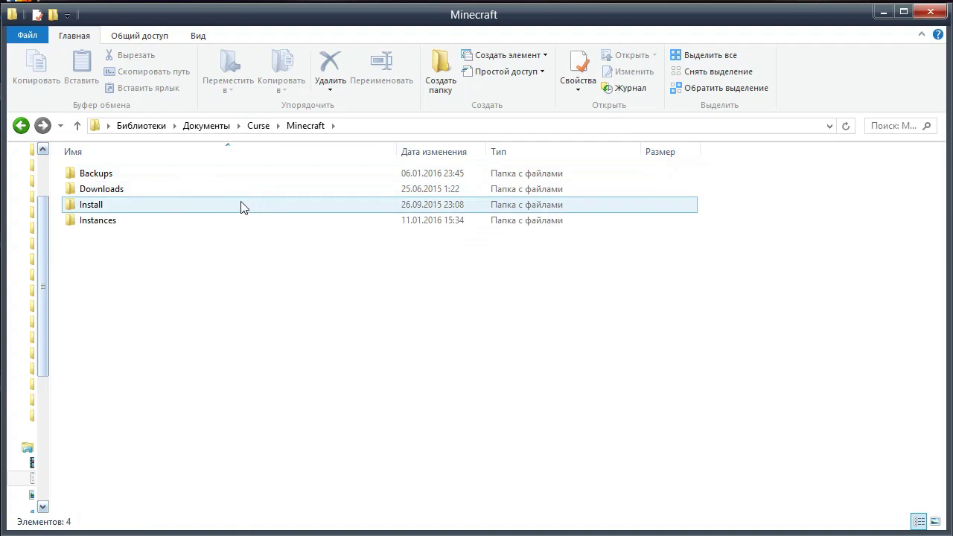
left_click(99, 222)
left_click(99, 222)
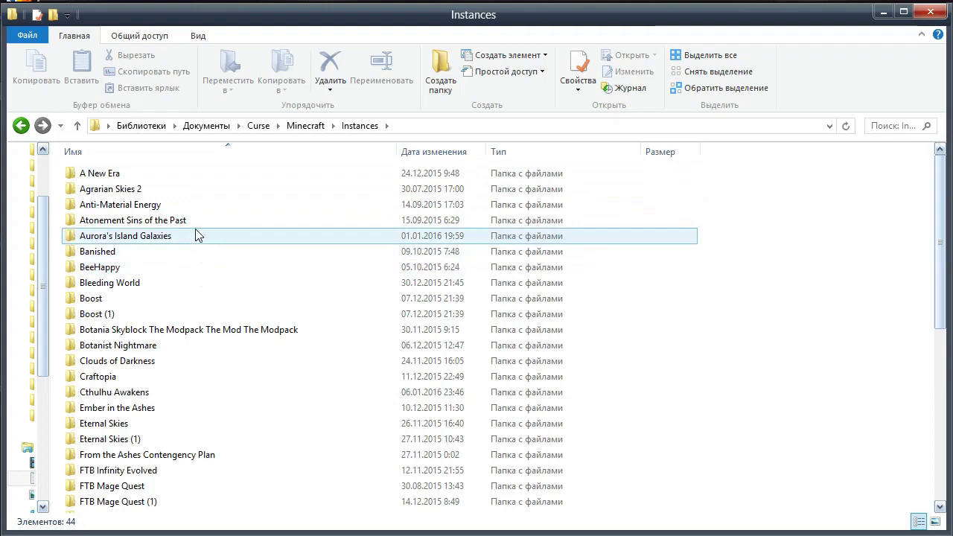
scroll(197, 231, "down", 5)
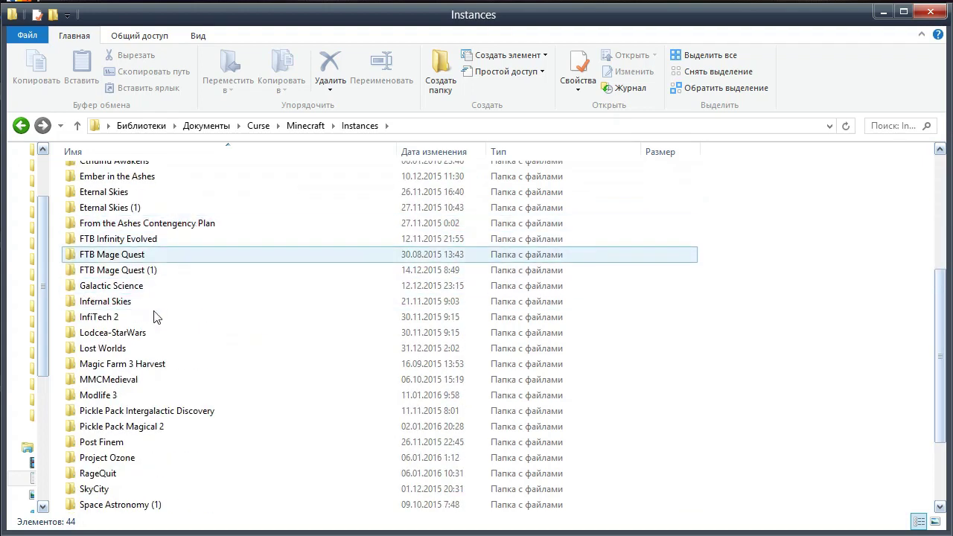
scroll(219, 278, "up", 5)
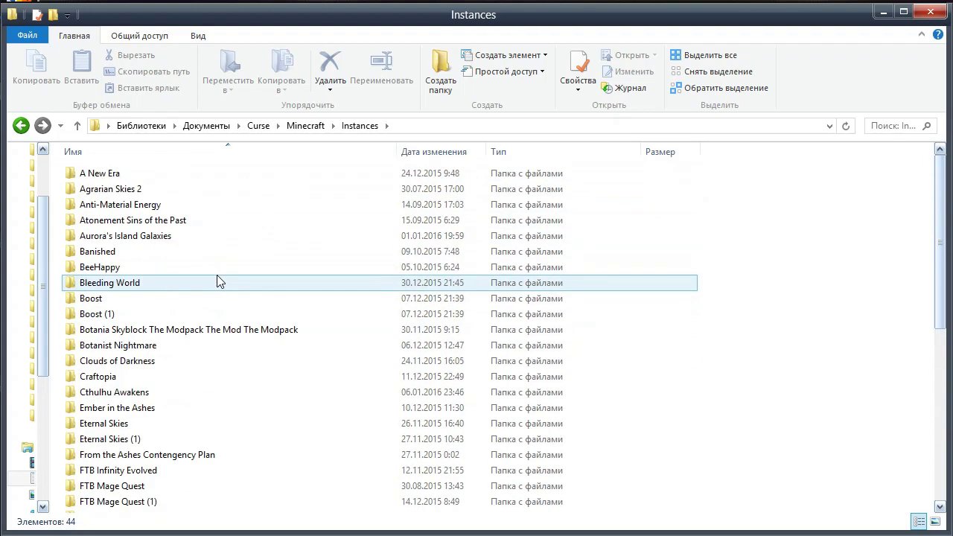
scroll(218, 281, "down", 3)
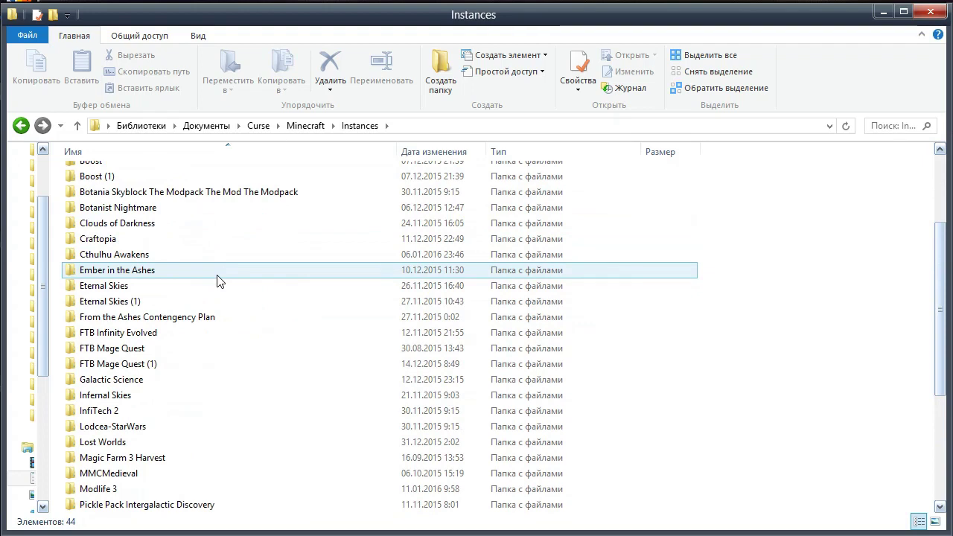
scroll(218, 280, "down", 4)
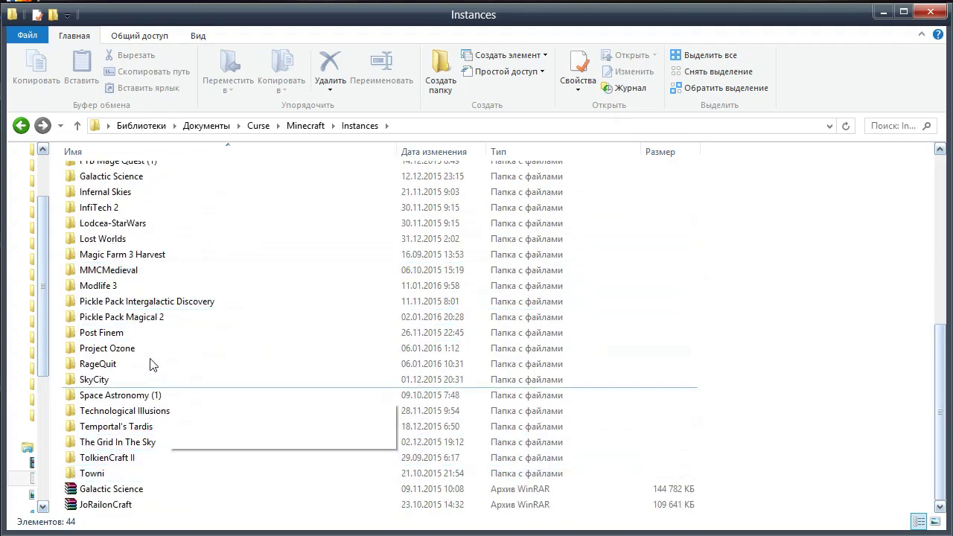
- Open the saves folder of the Pickle Pack Magical 2 instance and examine its world folders and the Pan3 archive
double_click(128, 322)
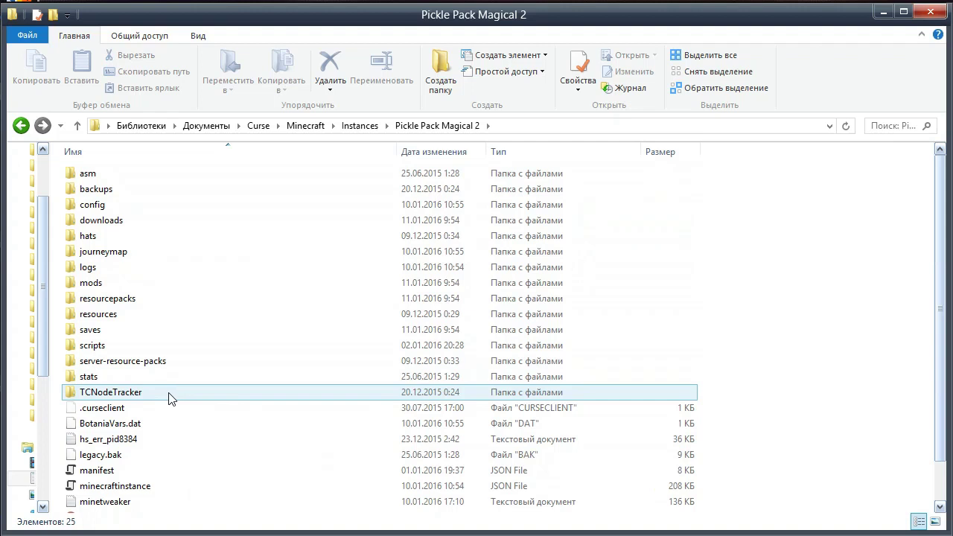
double_click(93, 332)
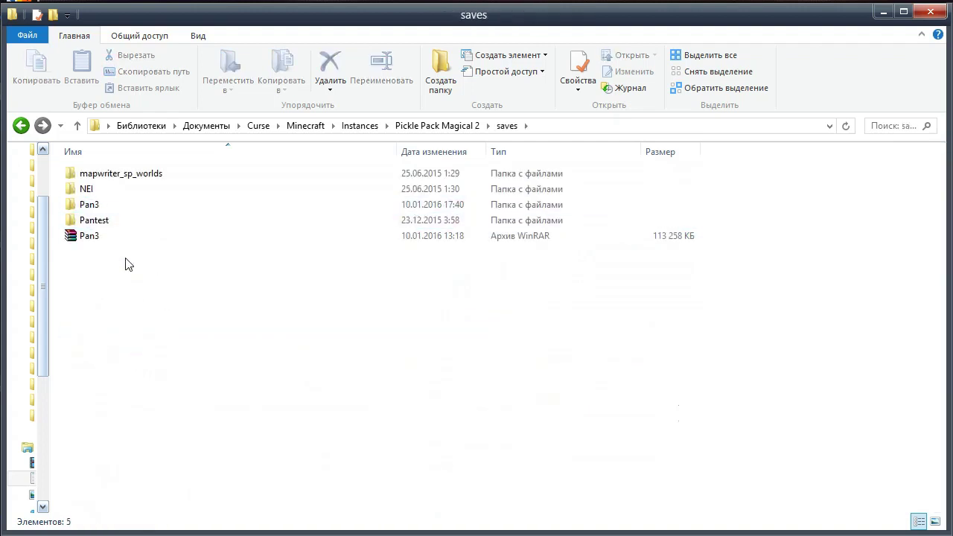
left_click(96, 219)
left_click(97, 237)
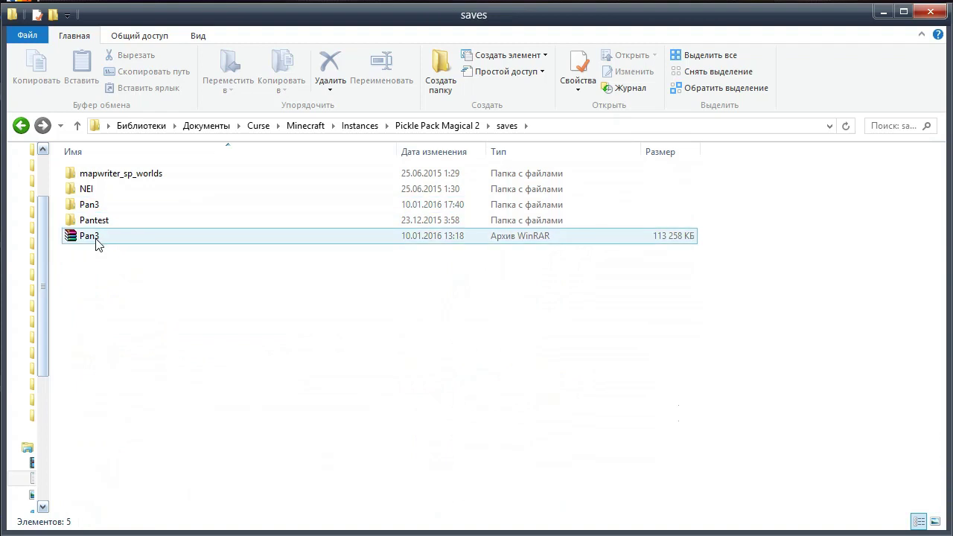
left_click(104, 206)
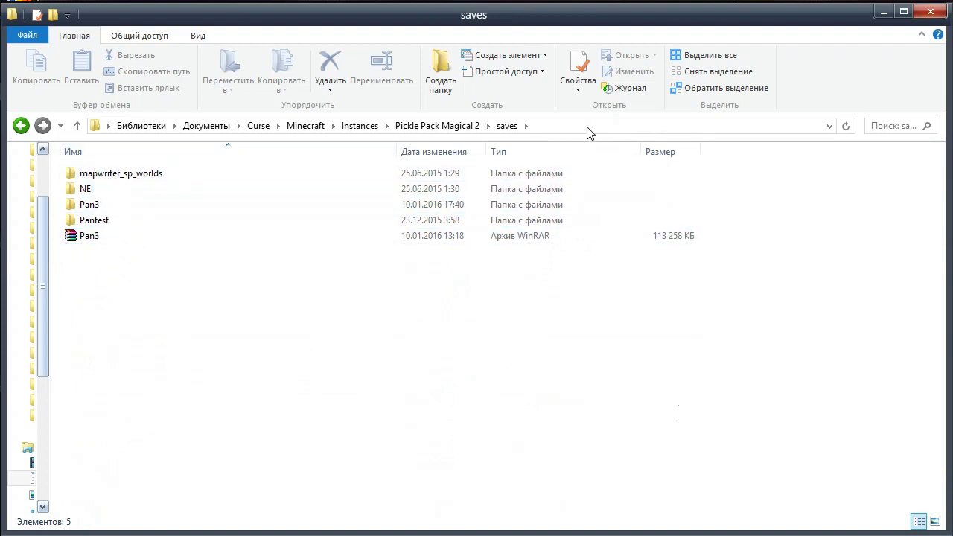
- Switch from the saves folder back to Curse's Minecraft settings and review the Preferred Release options without changing the selection
left_click(310, 219)
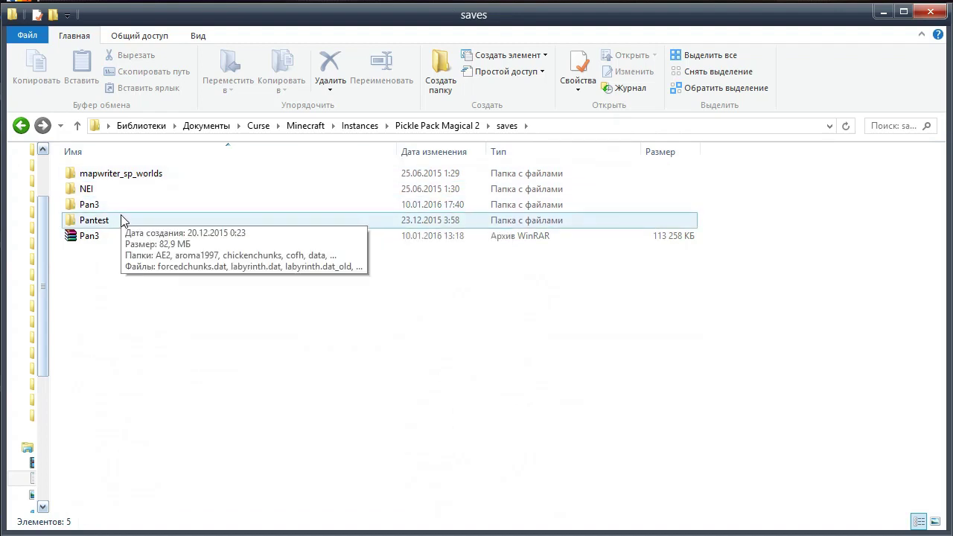
left_click(881, 13)
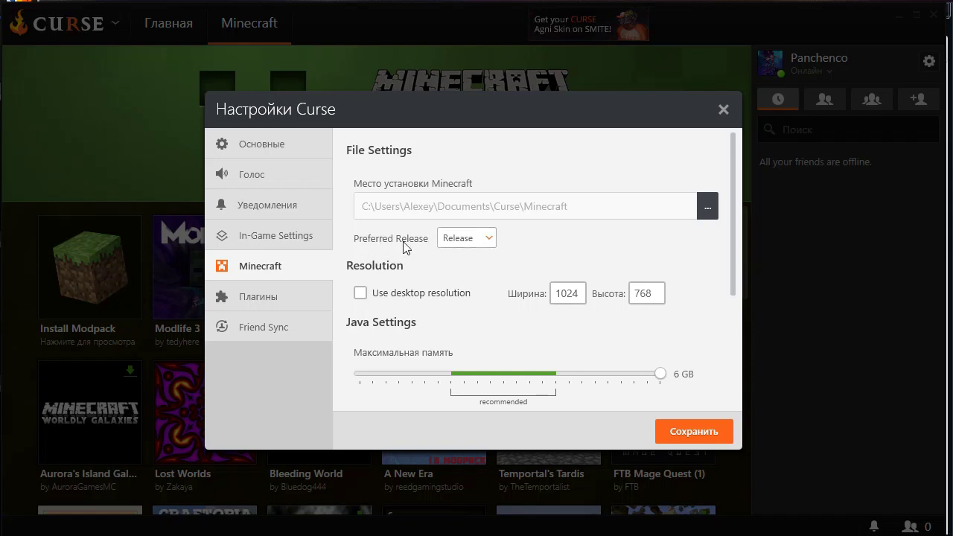
left_click(490, 237)
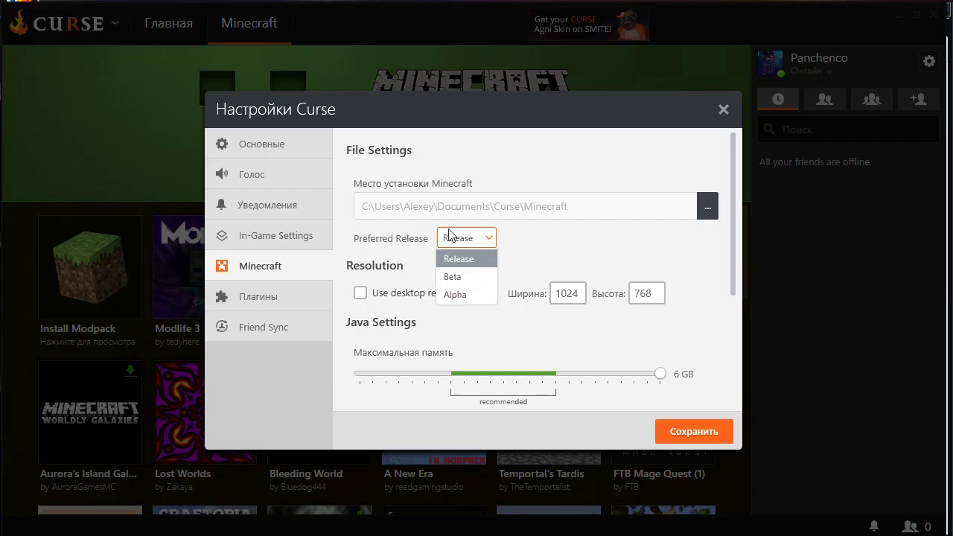
left_click(513, 246)
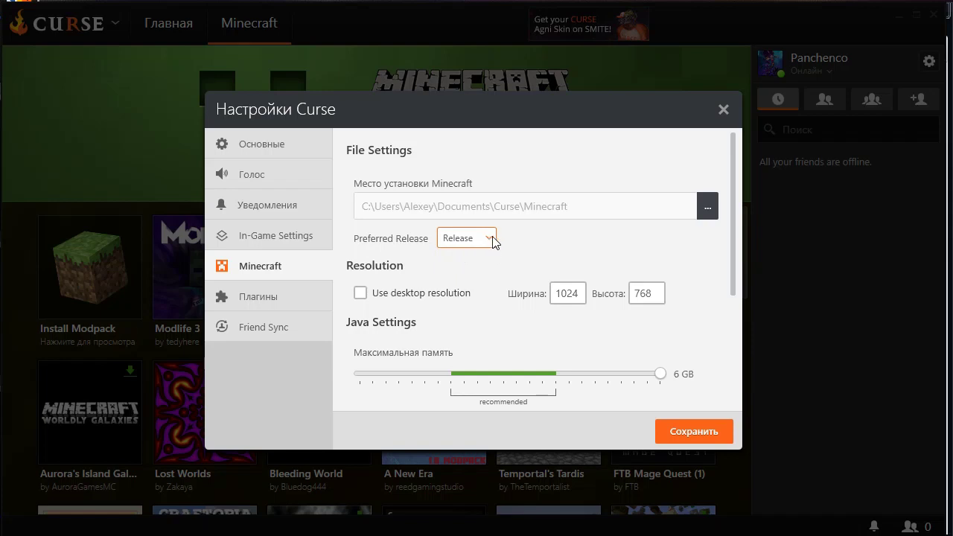
left_click(489, 238)
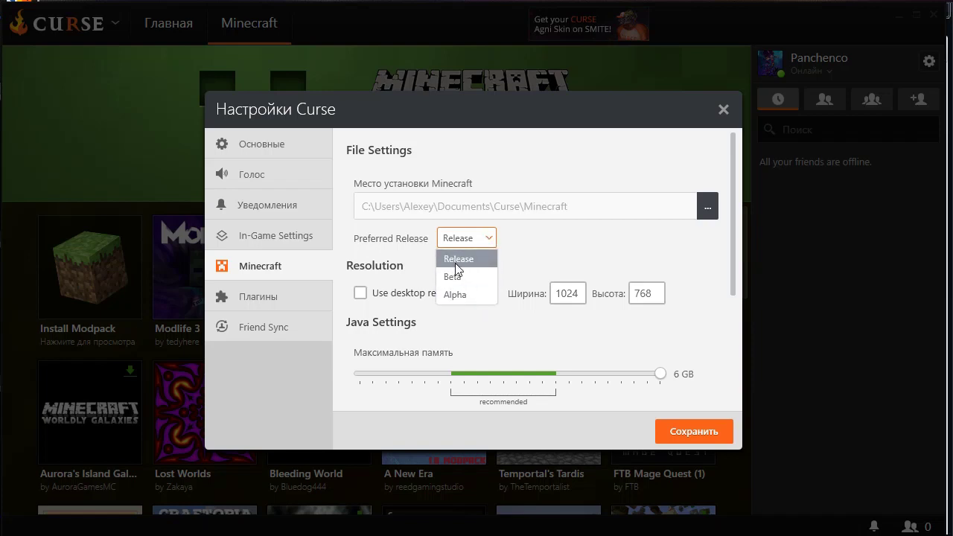
left_click(516, 235)
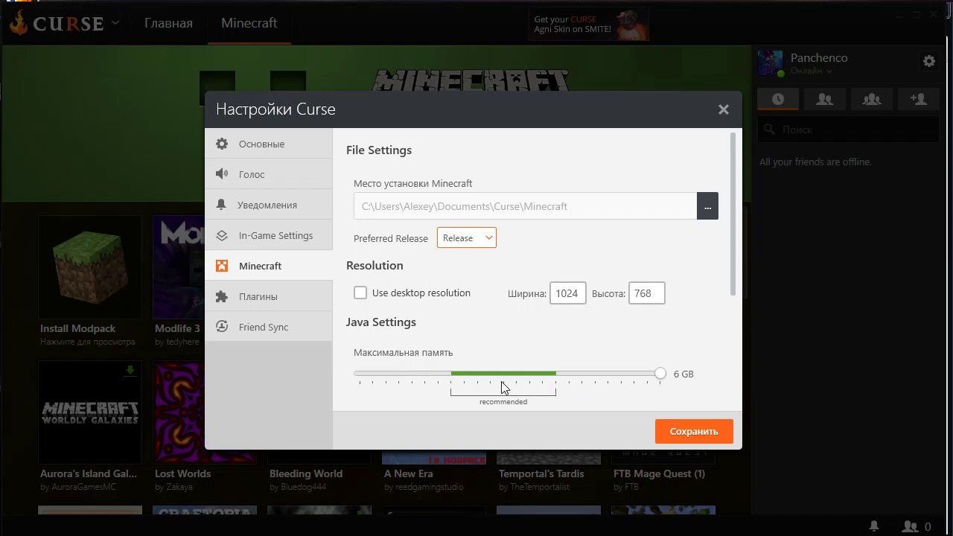
- Check the computer's installed memory in the Windows System window against Curse's maximum memory setting, and close the Curse settings without saving
mouse_move(660, 374)
left_mouse_down()
mouse_move(466, 374)
mouse_move(454, 384)
mouse_move(674, 383)
left_mouse_up()
key("super+Pause")
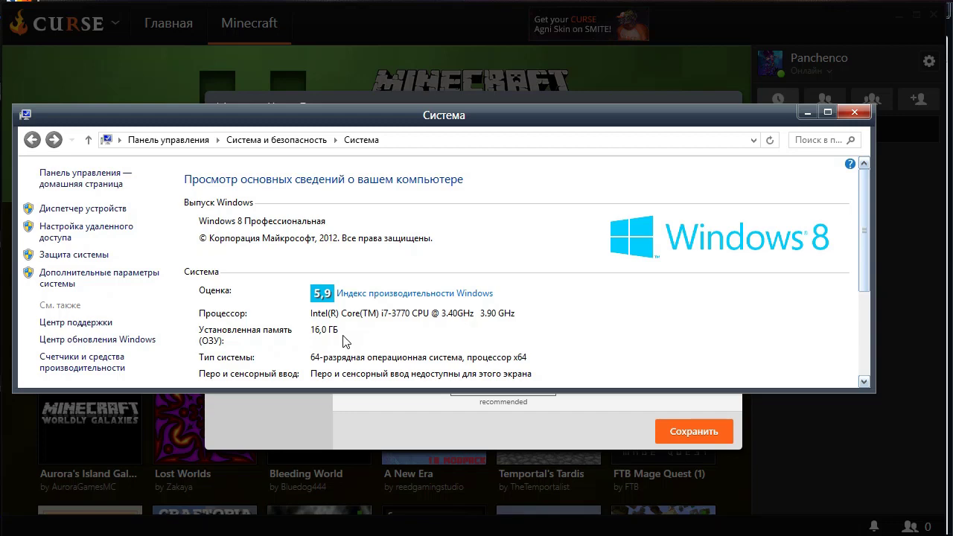
left_click_drag(349, 122, 496, 478)
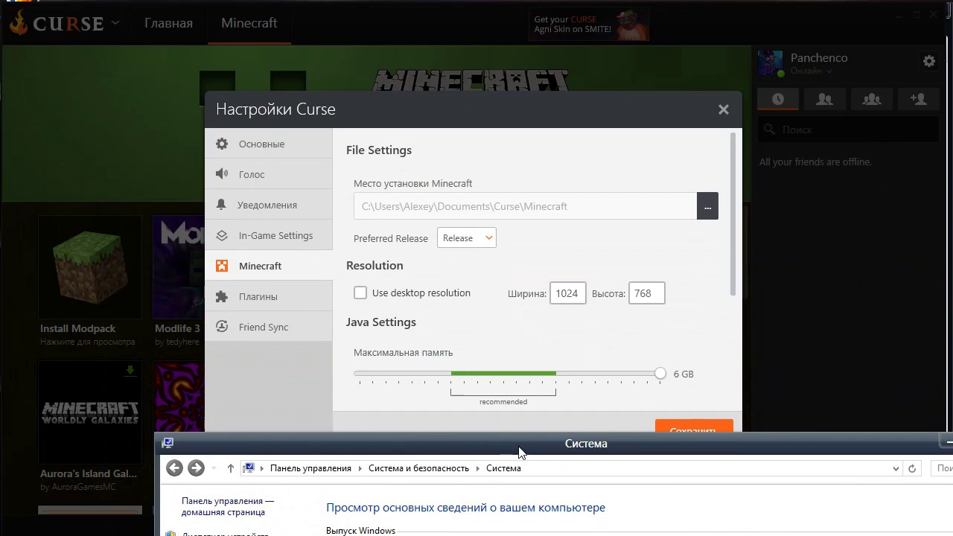
left_click_drag(520, 452, 414, 62)
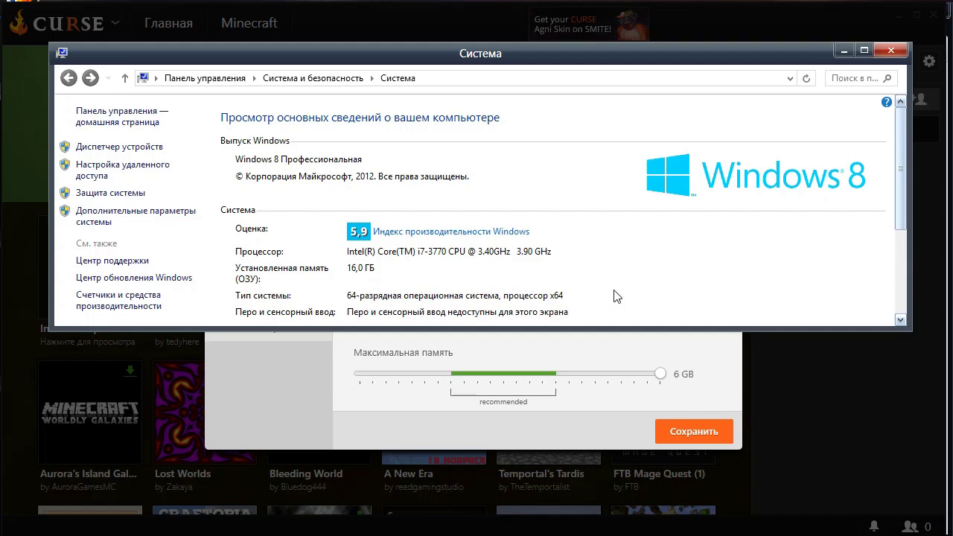
left_click(846, 52)
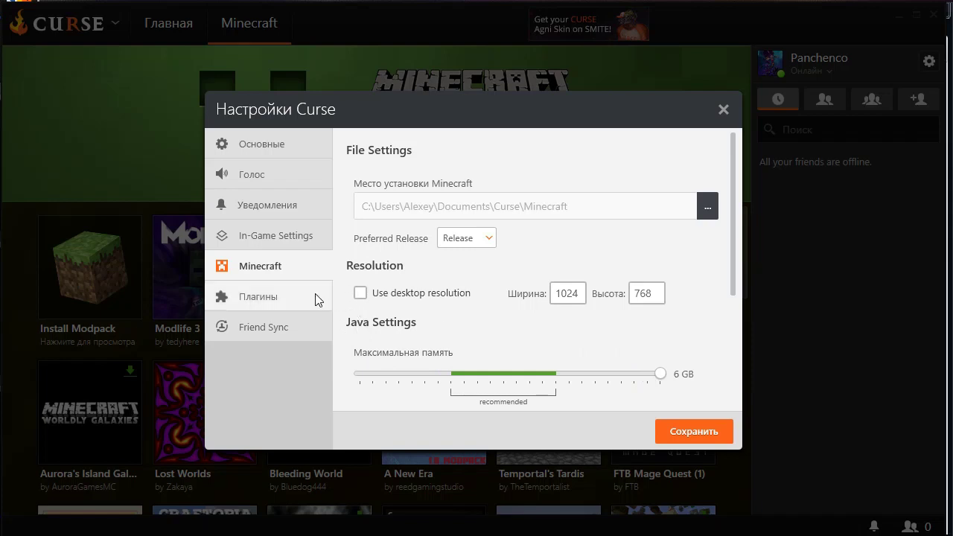
left_click(722, 109)
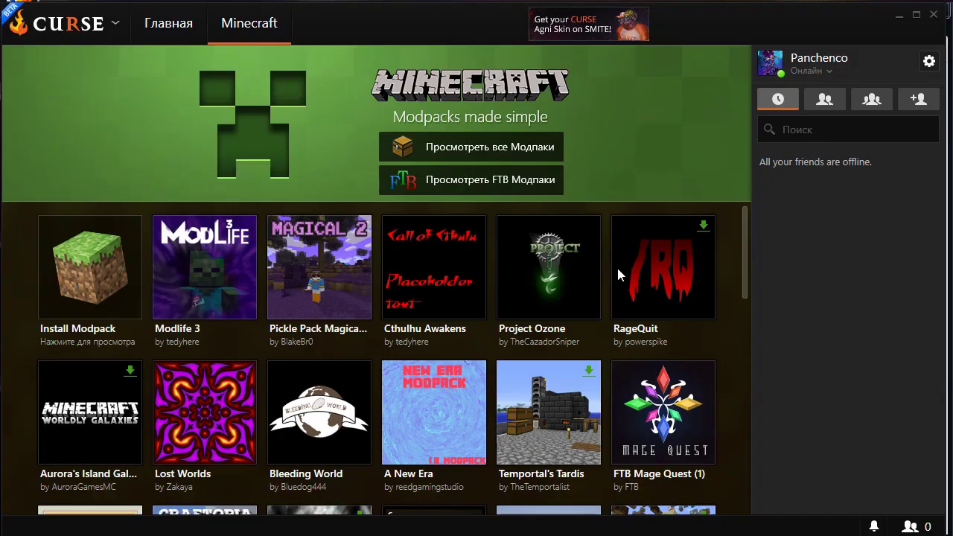
- Visit the home page, return to the Minecraft page, and open the catalogue of all modpacks to look through the recommended packs
mouse_move(401, 296)
left_click(166, 25)
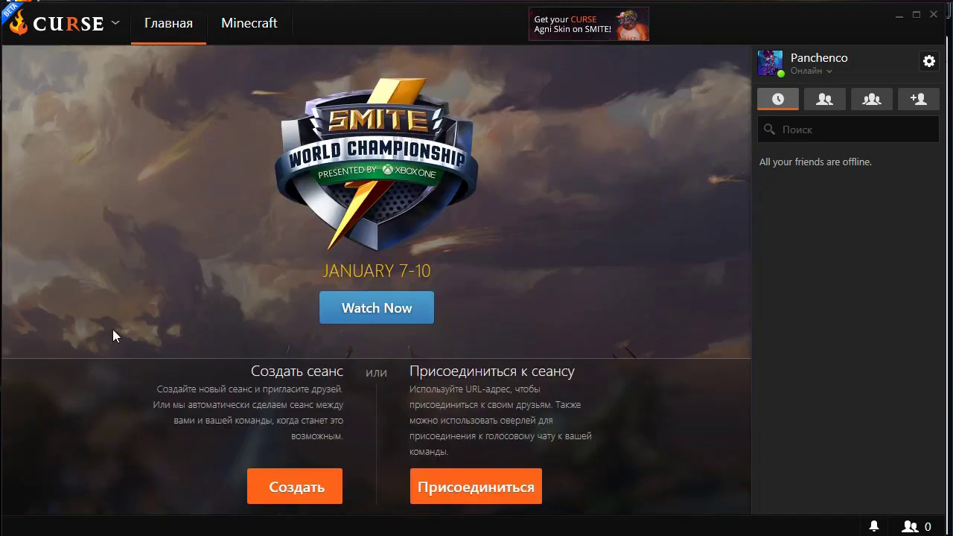
left_click(256, 24)
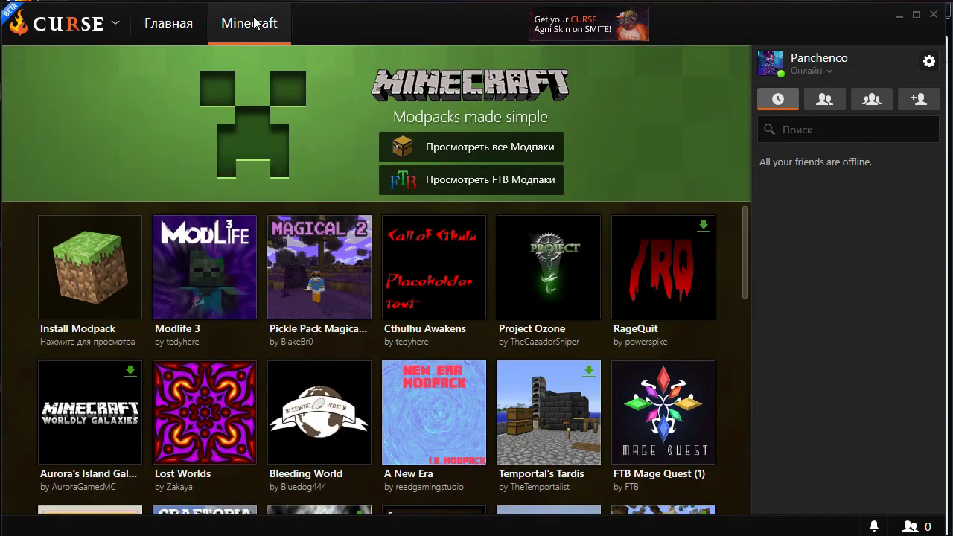
mouse_move(108, 296)
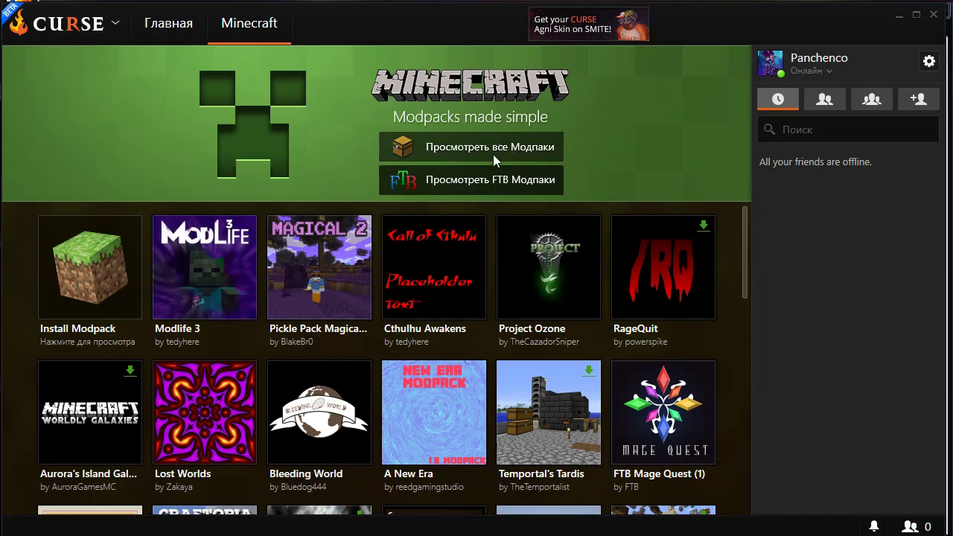
left_click(462, 147)
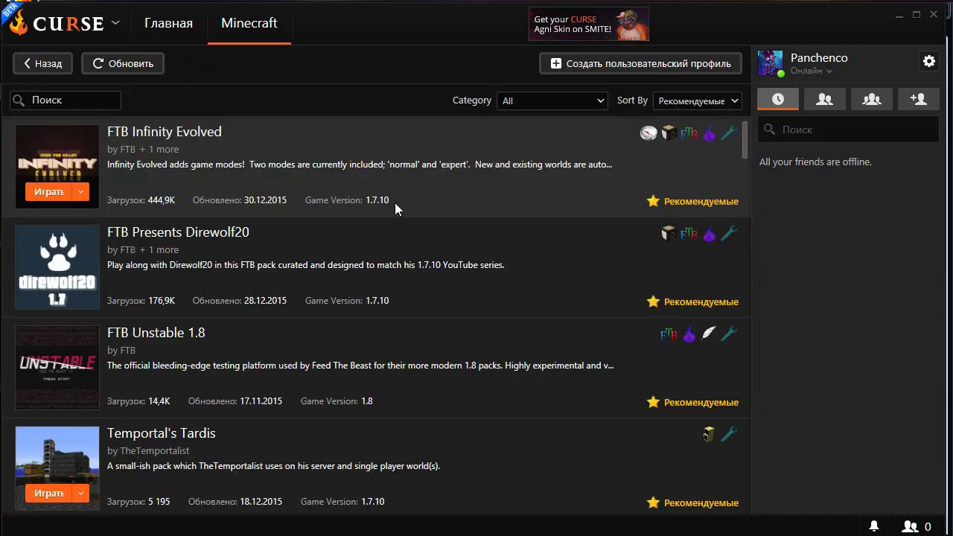
scroll(372, 281, "down", 7)
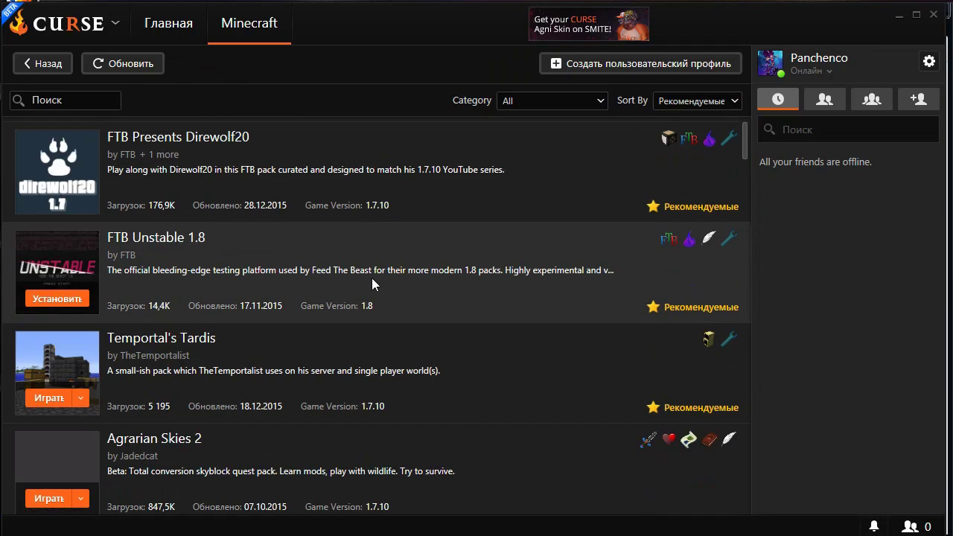
scroll(372, 279, "up", 7)
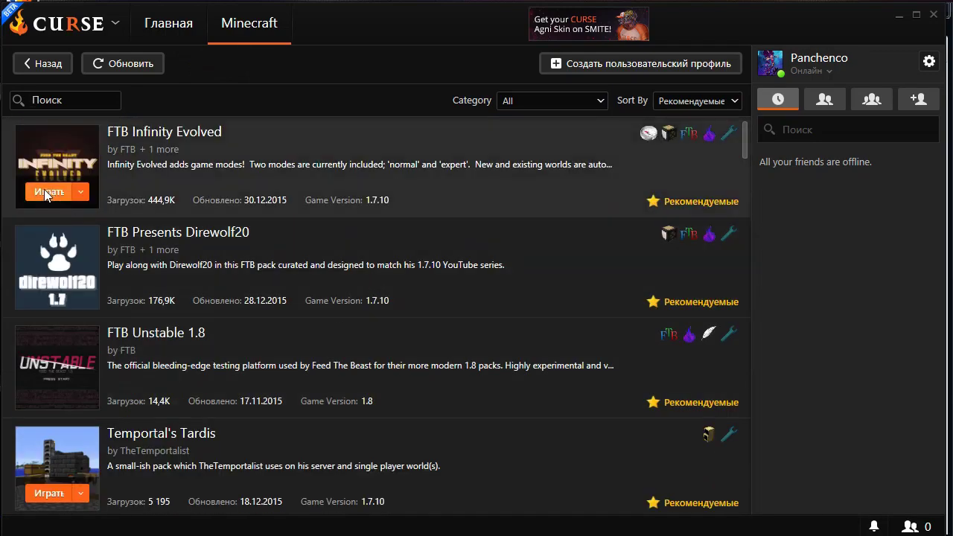
mouse_move(46, 298)
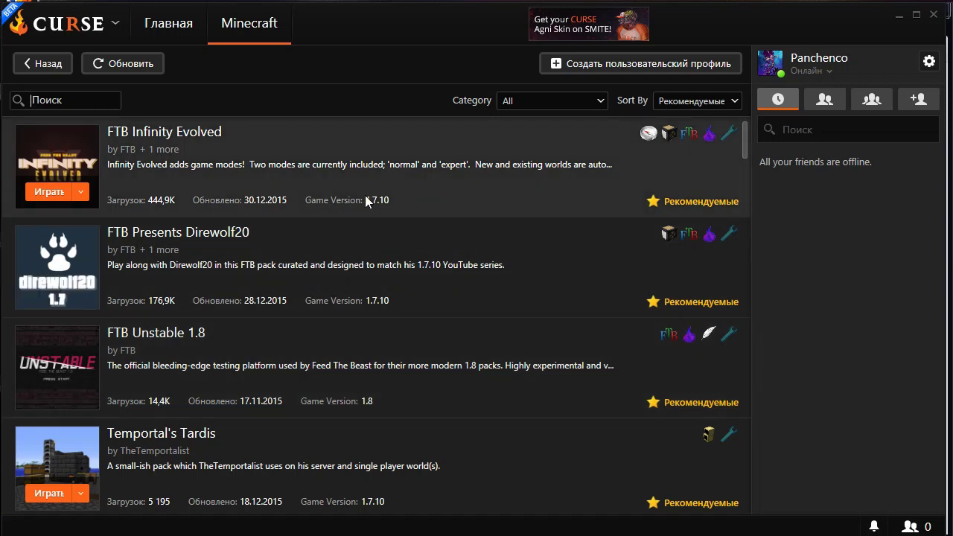
- Search the modpack catalogue for "pick" and clear the search
left_click(48, 101)
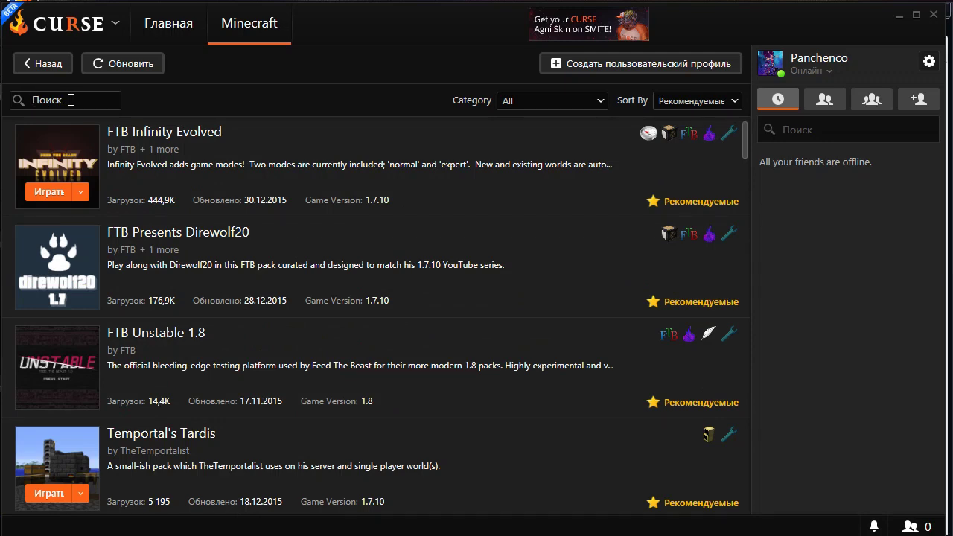
type("pi")
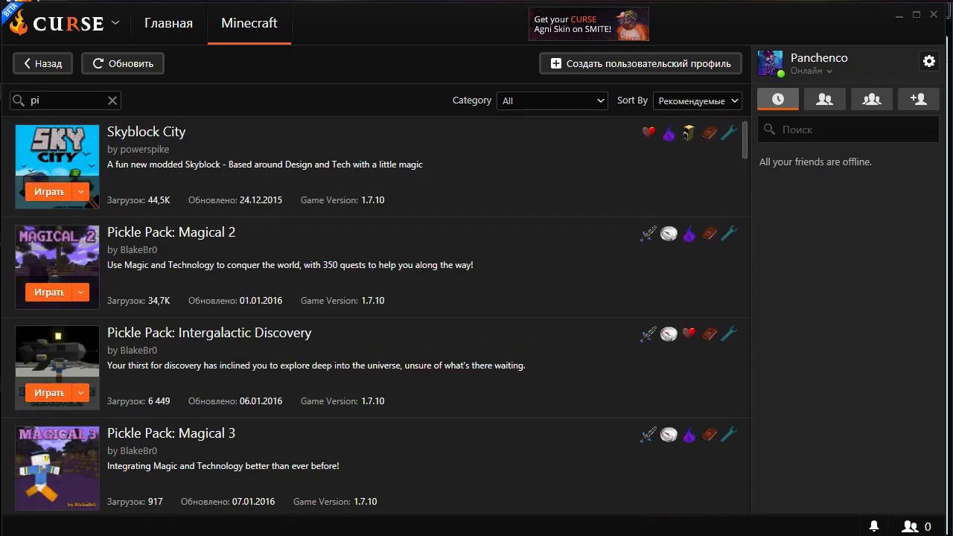
type("ck")
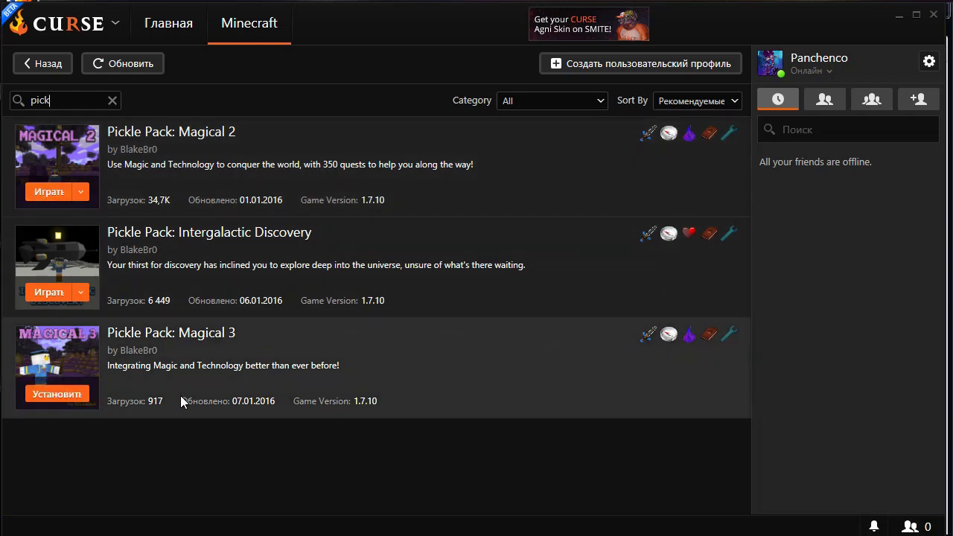
left_click(113, 101)
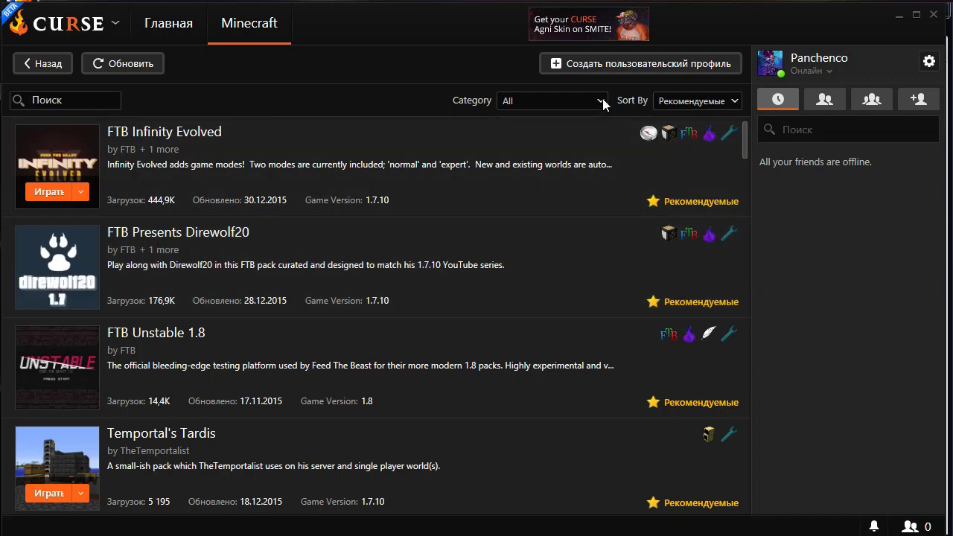
- Filter the modpack catalogue by the Magic category and switch the filter to Quests
left_click(600, 101)
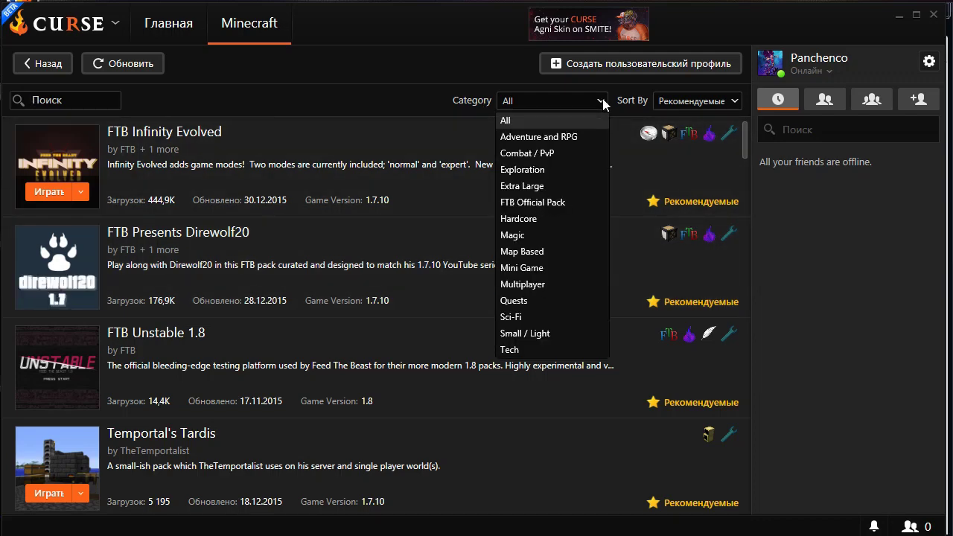
left_click(521, 235)
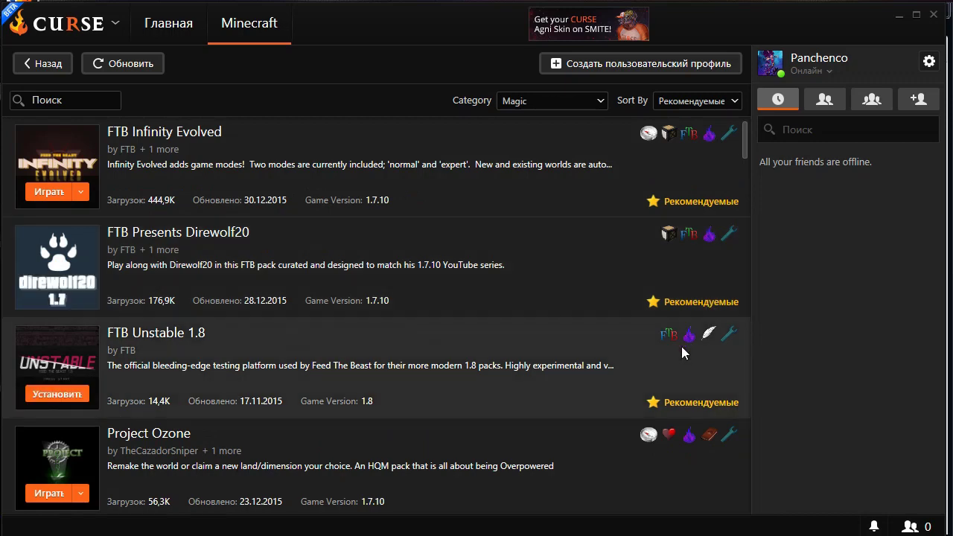
left_click(597, 102)
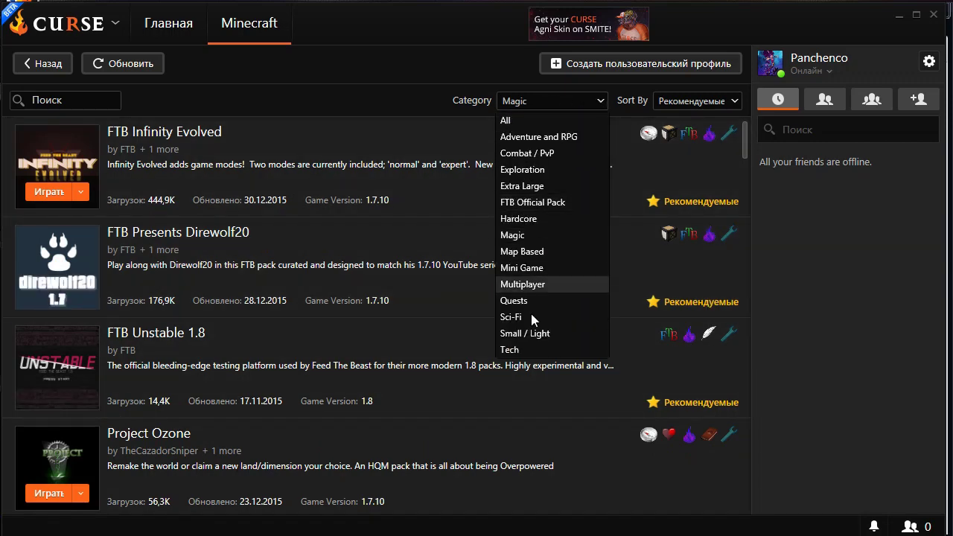
left_click(513, 301)
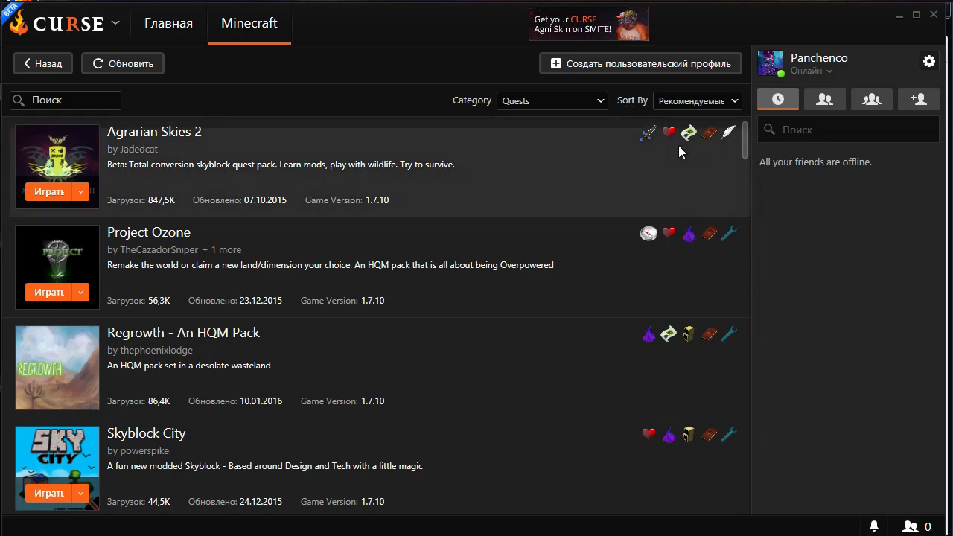
- Sort the modpacks by latest update (Последнее обновление) and set the category filter back to All
left_click(737, 100)
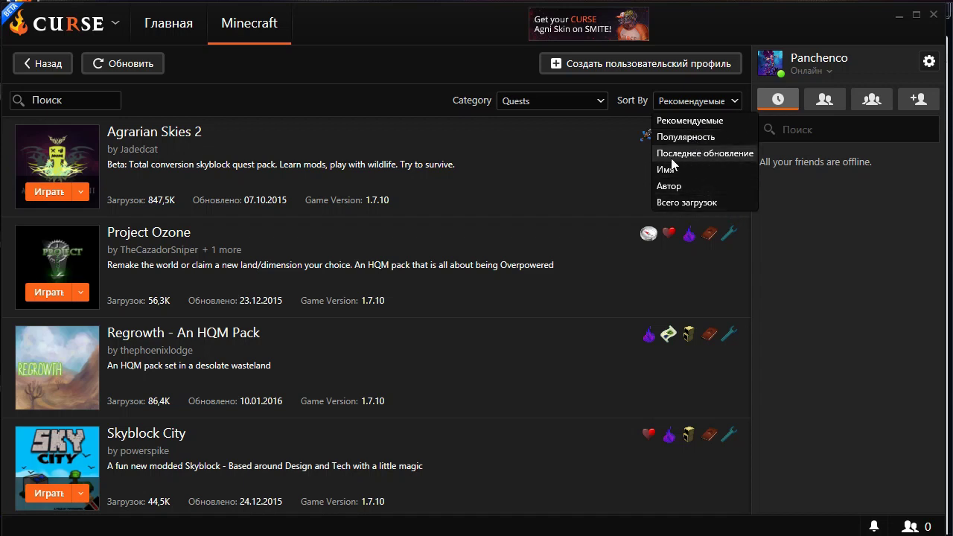
left_click(708, 154)
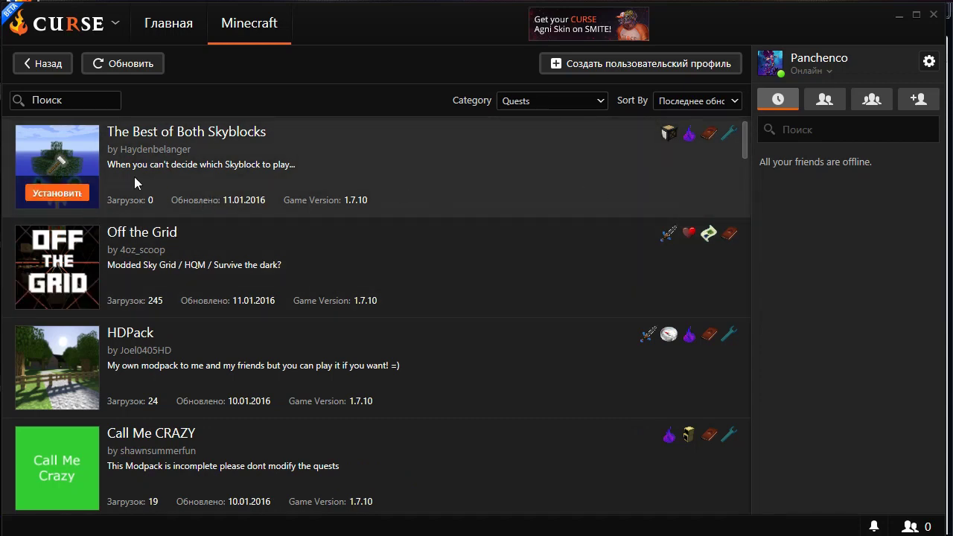
left_click(599, 100)
key("Escape")
key("Up")
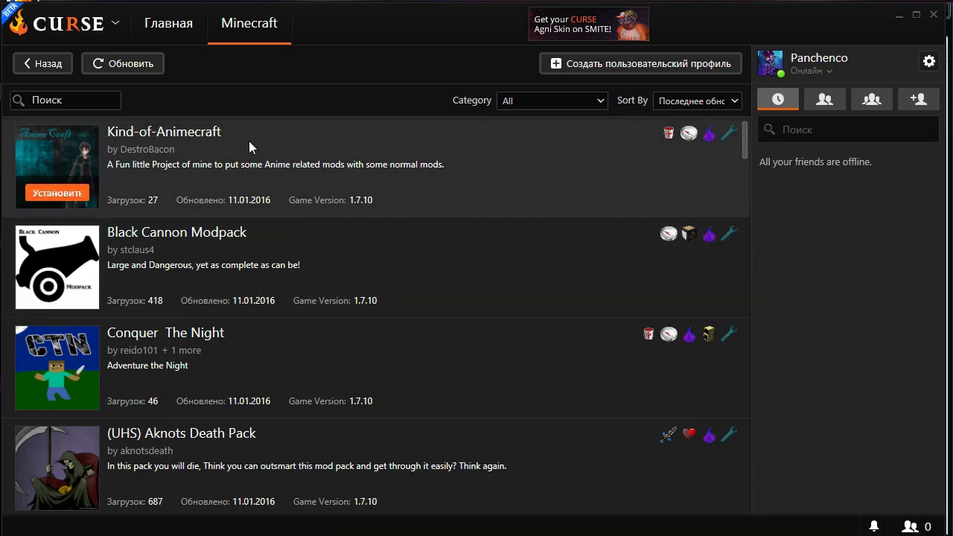
- Open the Kind-of-Animecraft modpack, review its overview, changelog and versions, and return to the catalogue
left_click(248, 141)
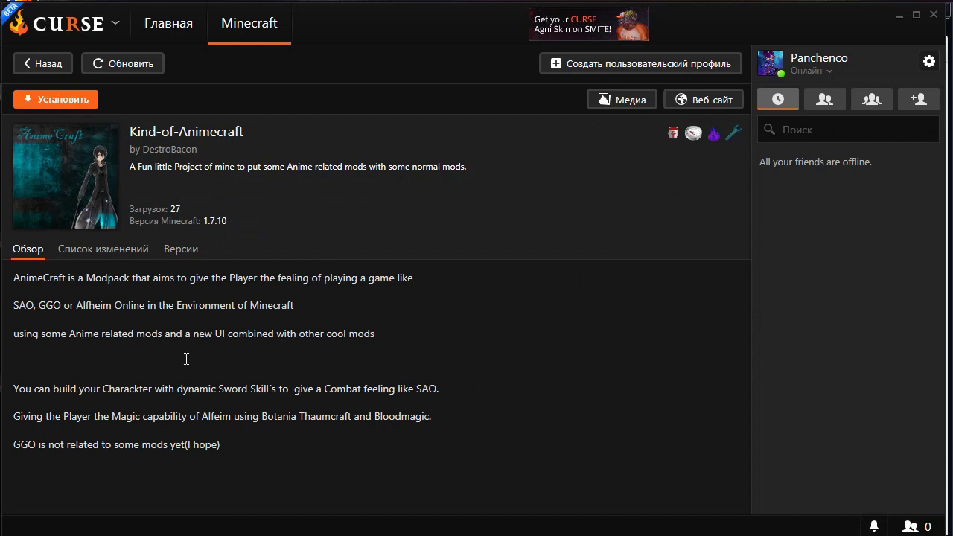
left_click(117, 249)
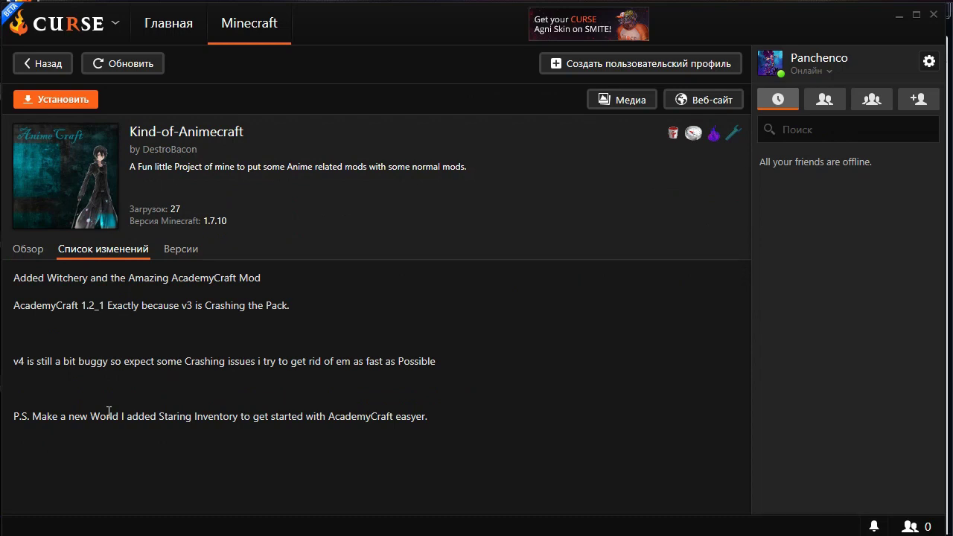
left_click(28, 255)
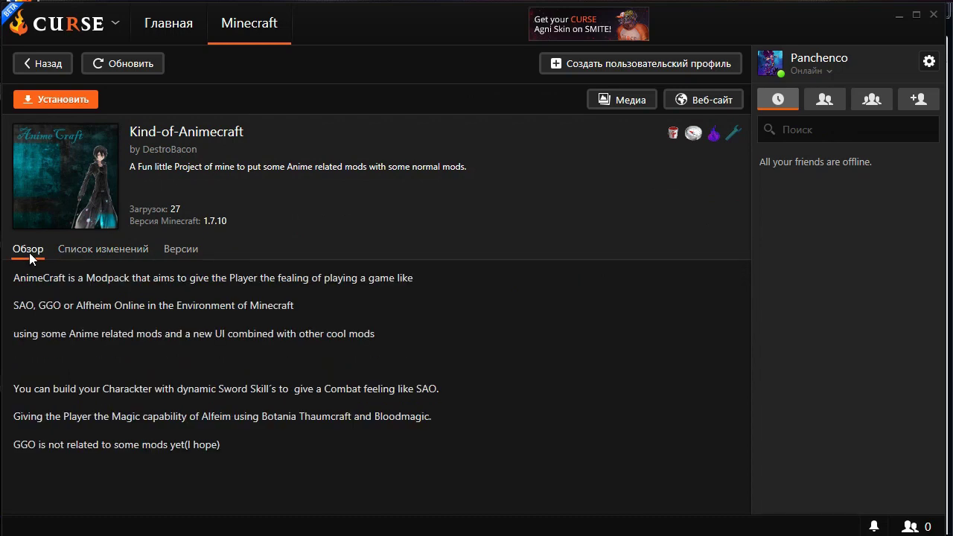
left_click(88, 253)
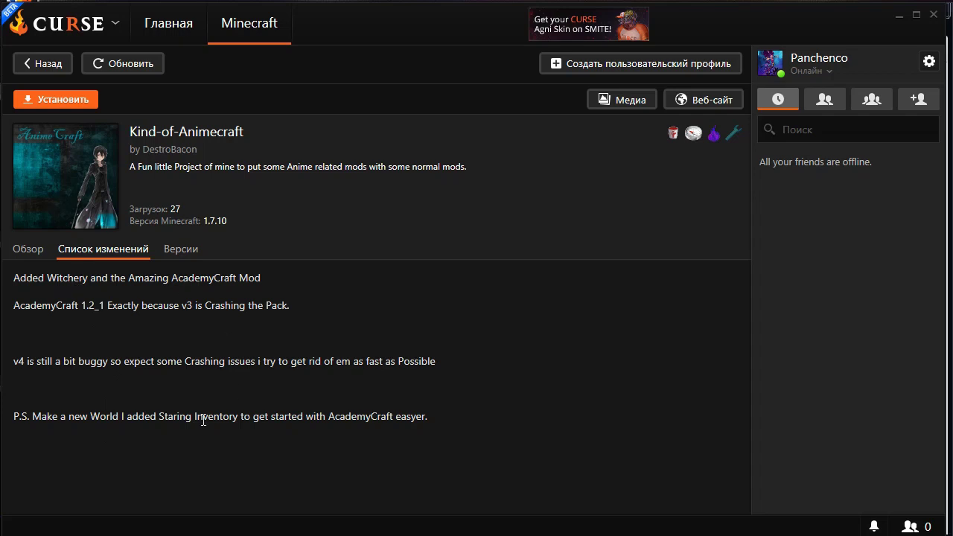
left_click(183, 250)
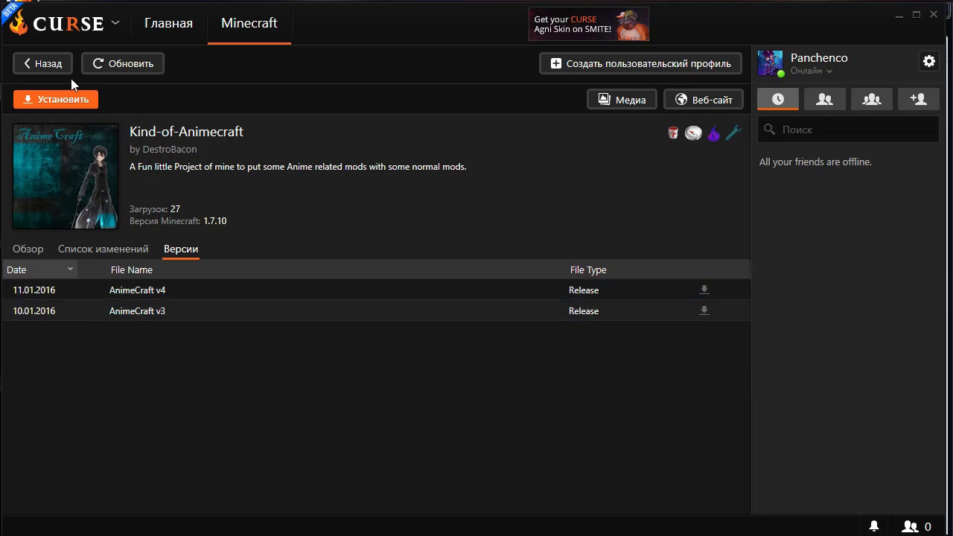
left_click(49, 64)
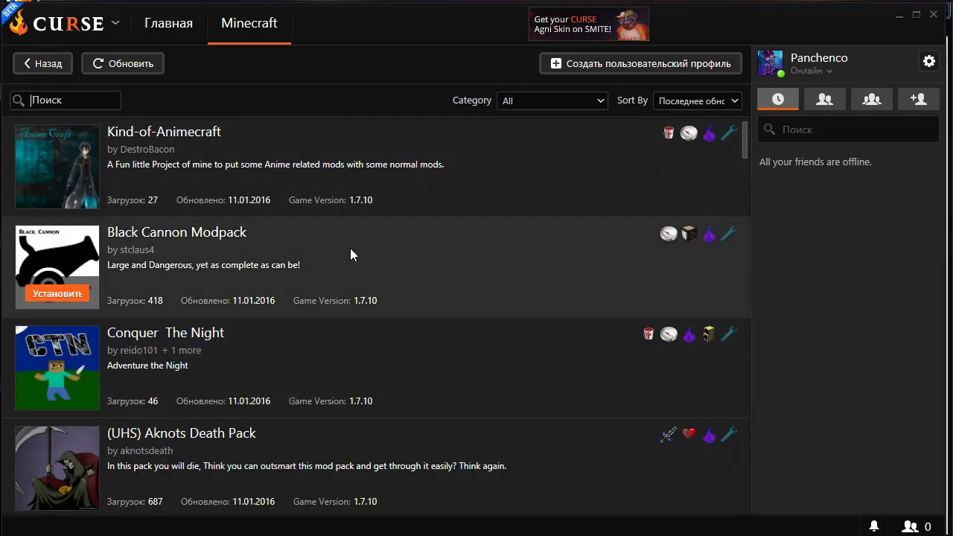
- Open the Black Cannon Modpack, look through its full list of versions and file types, and return to the catalogue
left_click(349, 249)
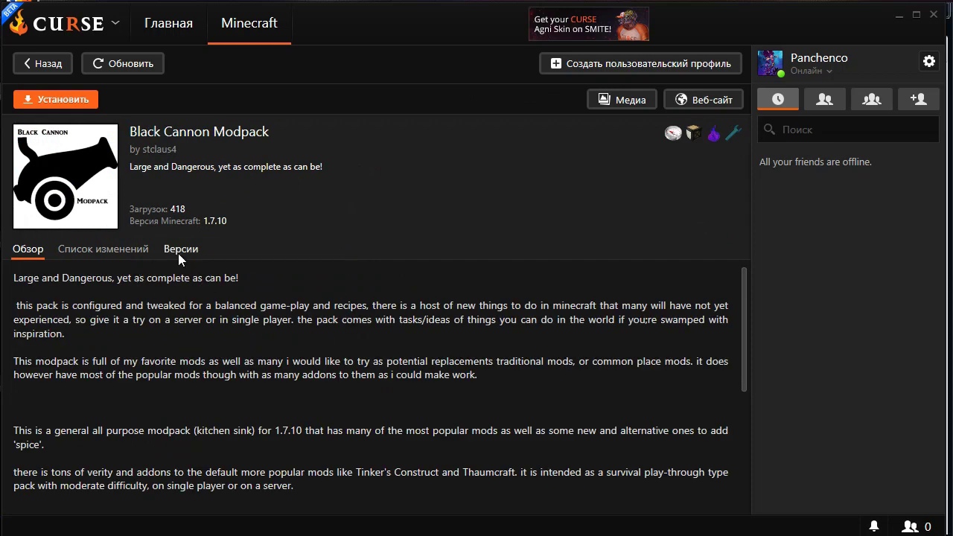
left_click(178, 253)
scroll(430, 390, "down", 3)
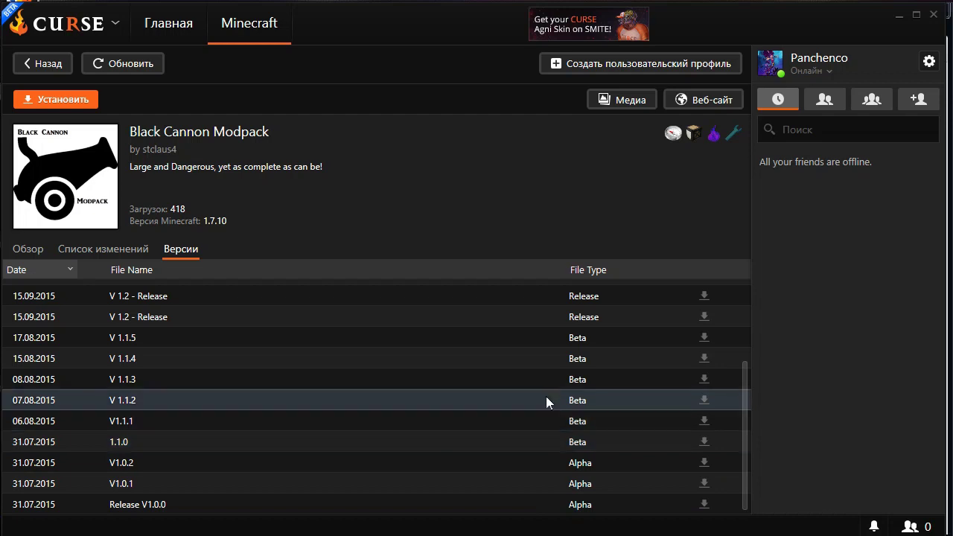
scroll(547, 398, "up", 3)
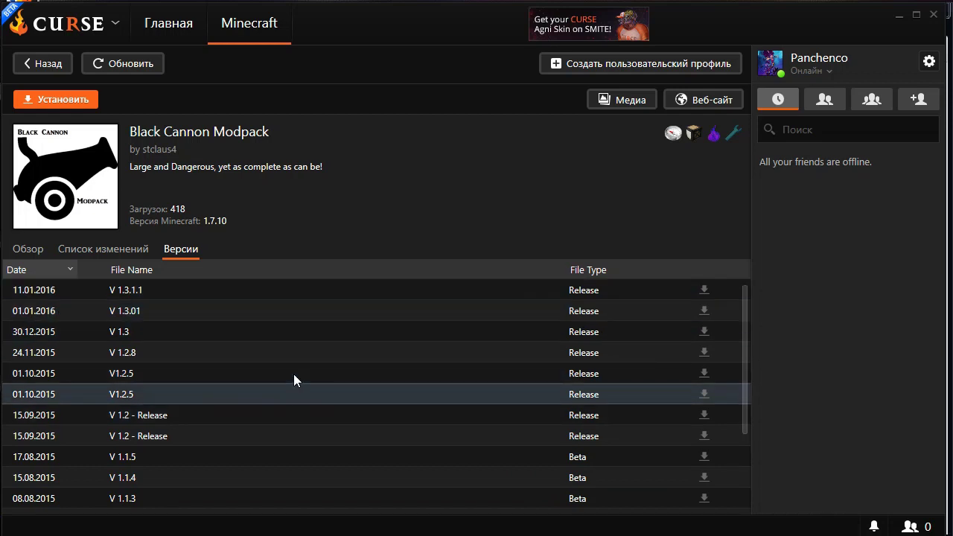
left_click(48, 66)
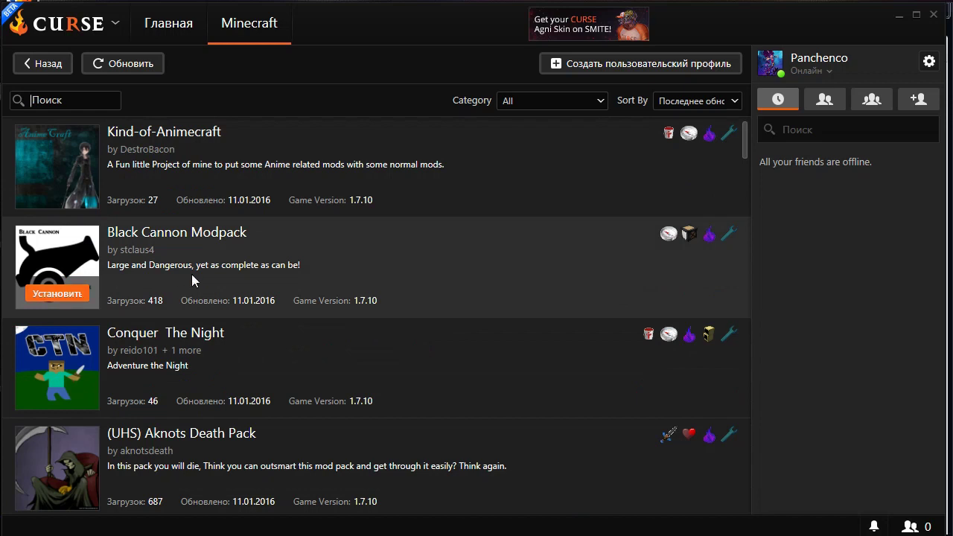
- Open the Curse settings, check the Preferred Release option in the Minecraft section, and close the settings without saving
left_click(82, 27)
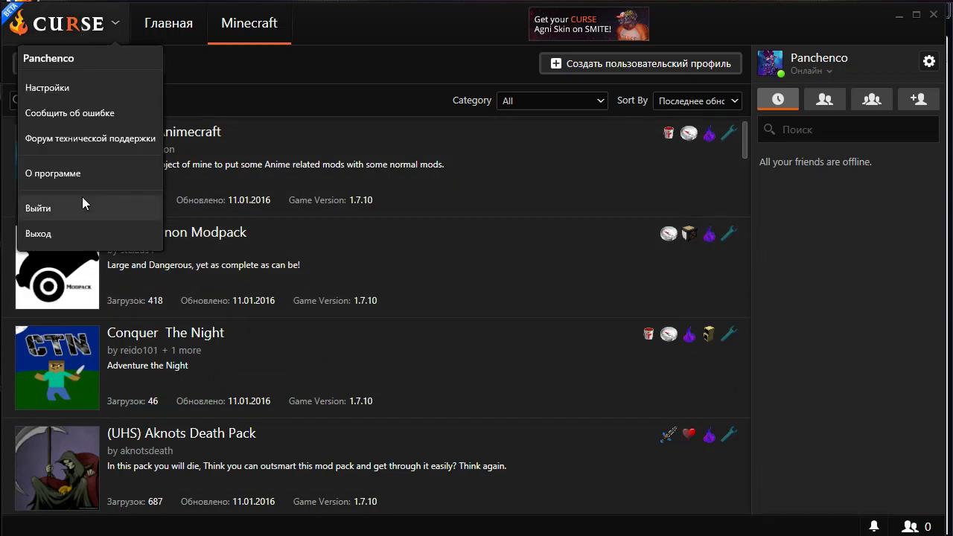
left_click(72, 88)
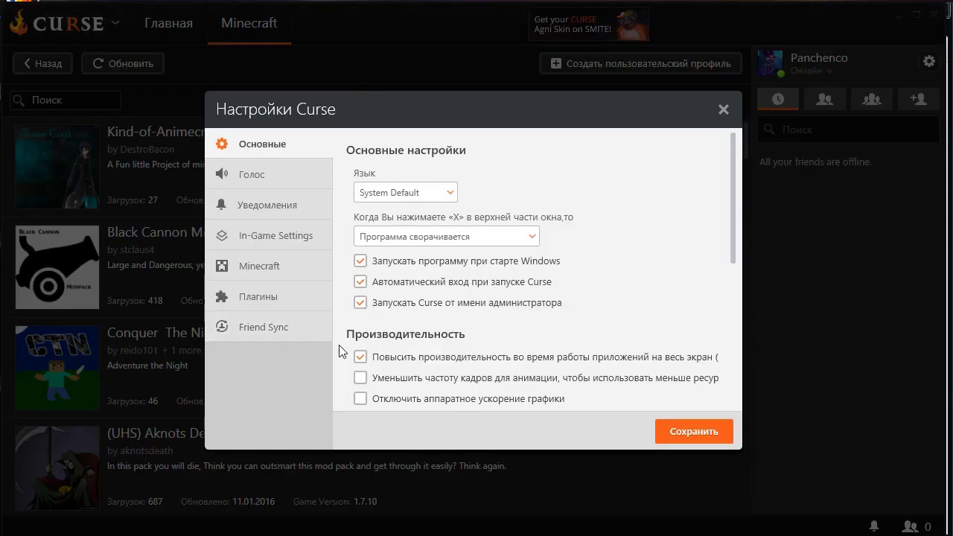
left_click(260, 266)
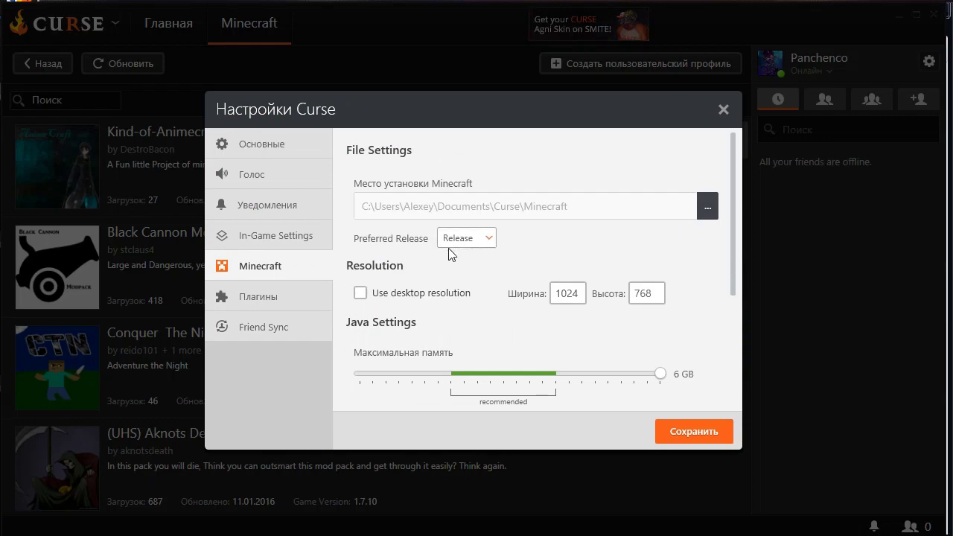
left_click(722, 109)
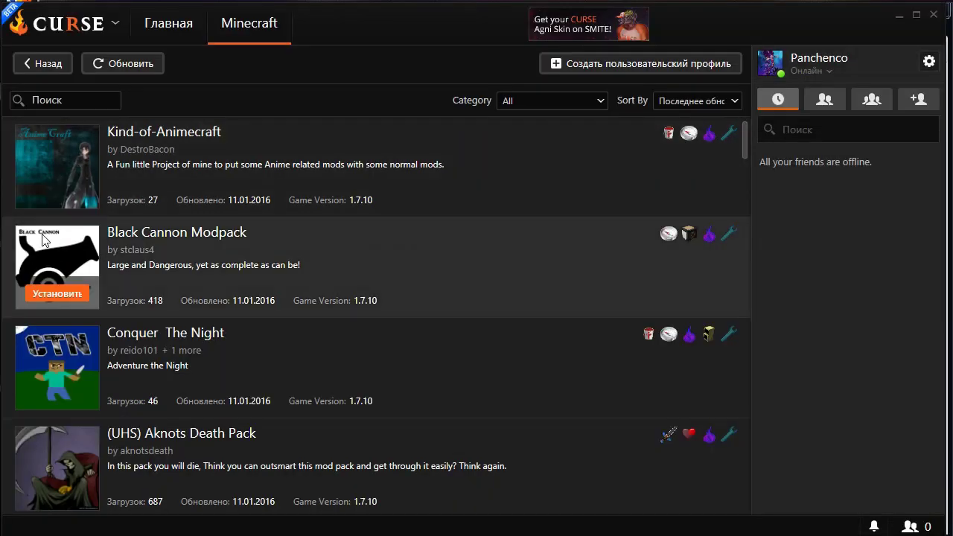
- Reopen the Black Cannon Modpack, view its overview and versions, and go back to the Minecraft start page
left_click(314, 239)
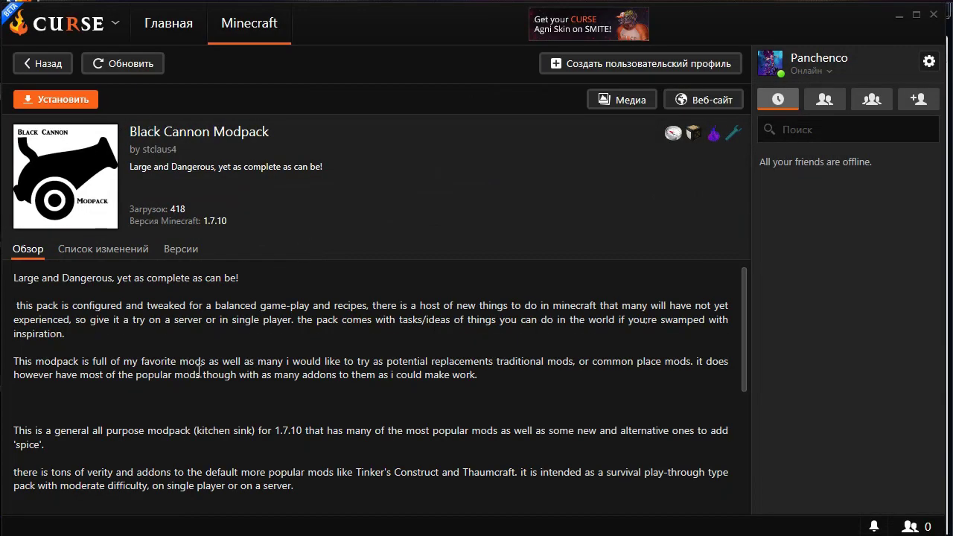
left_click(182, 250)
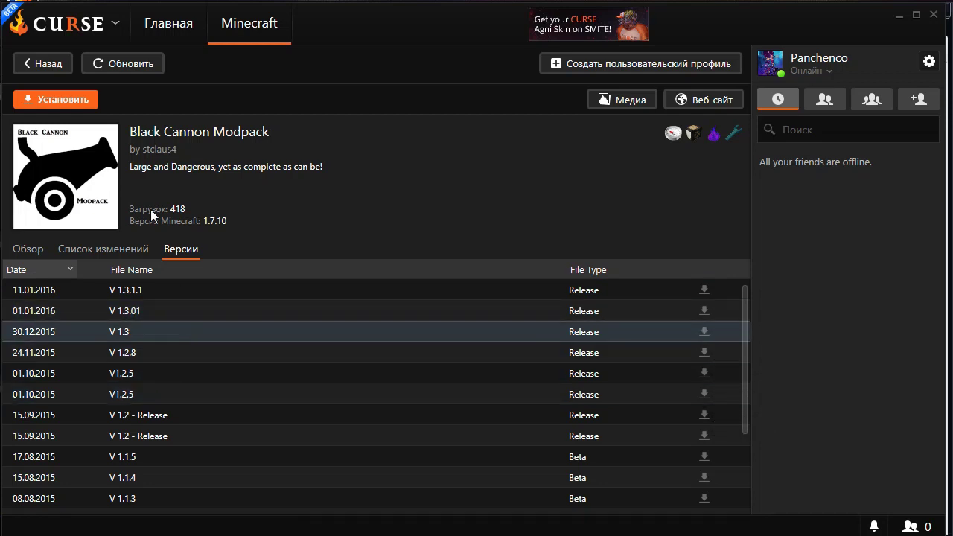
left_click(44, 65)
left_click(45, 64)
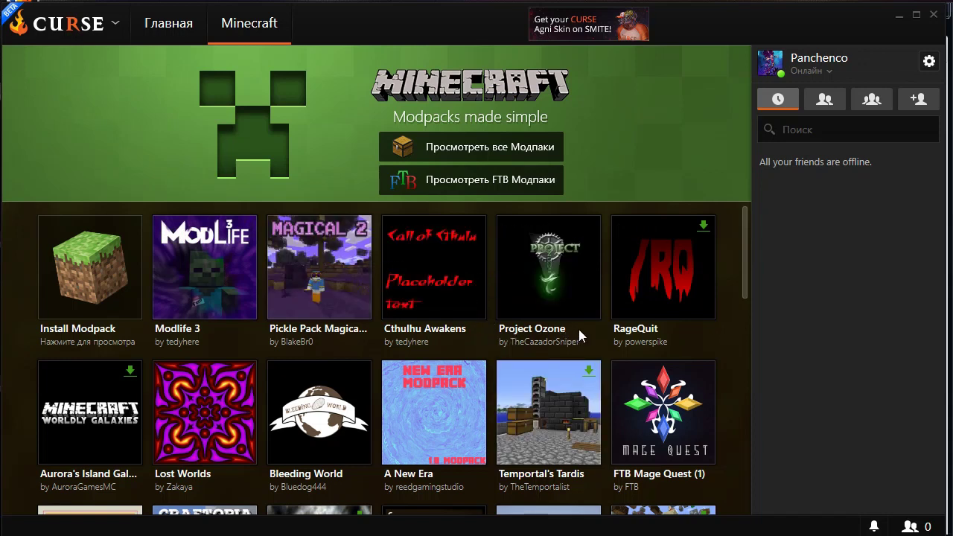
- Look through the installed modpacks down to the end of the list and back, checking which have updates available
scroll(514, 326, "down", 9)
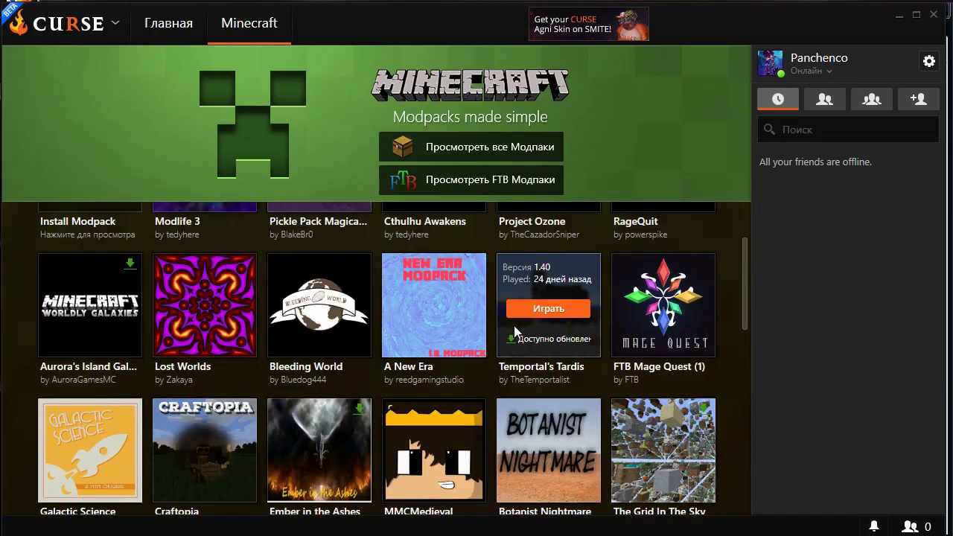
scroll(515, 332, "down", 1)
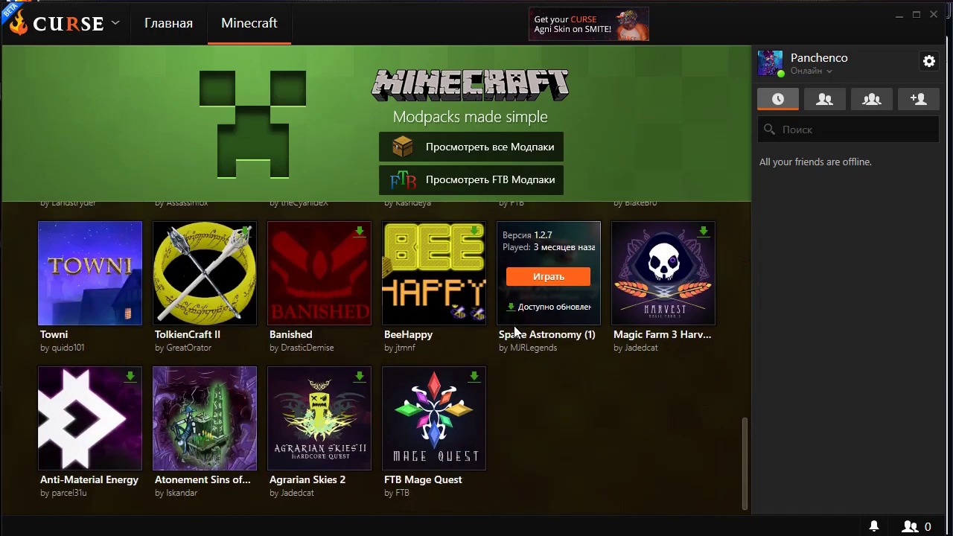
scroll(513, 326, "up", 3)
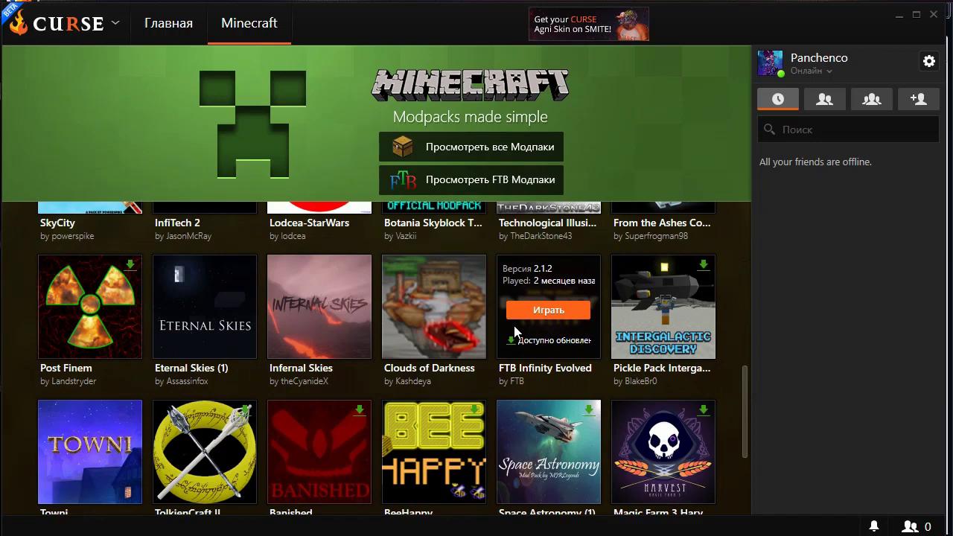
scroll(514, 331, "up", 8)
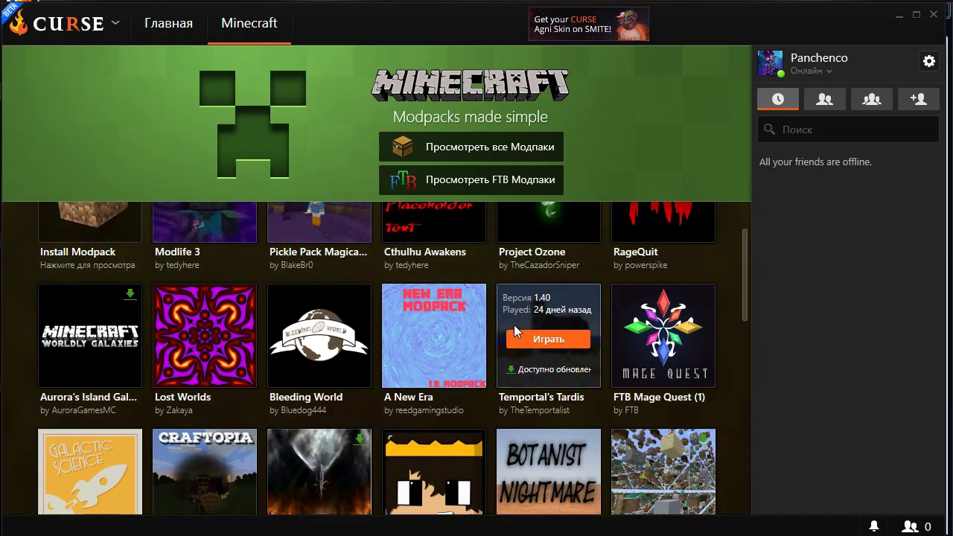
scroll(514, 325, "up", 2)
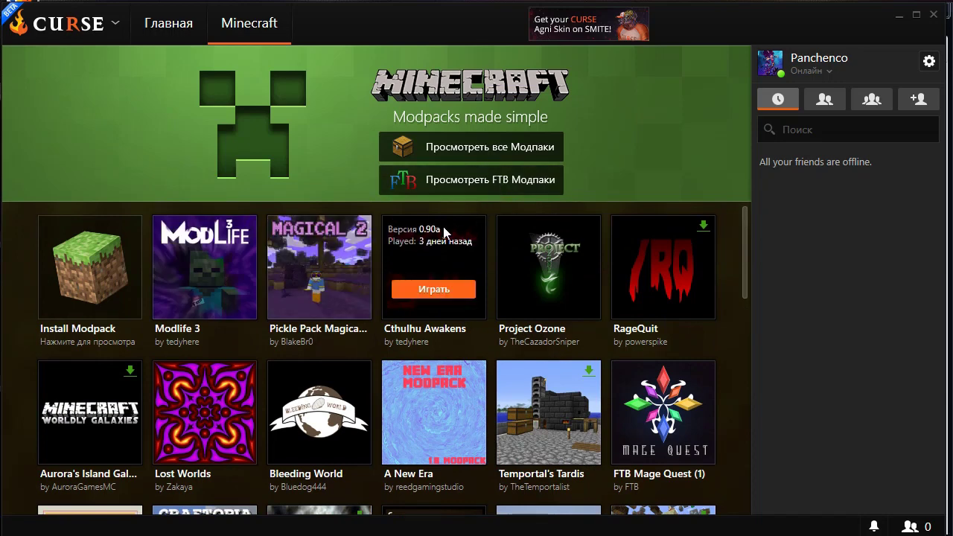
- Open the catalogue of all modpacks, view the version lists of Kind-of-Animecraft and Agrarian Skies 2, and return to the Minecraft start page
left_click(438, 151)
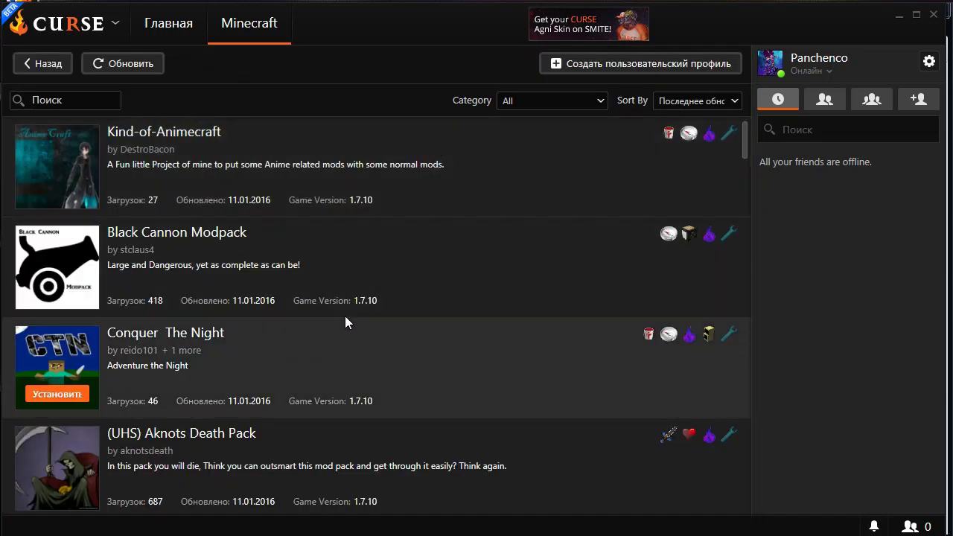
left_click(351, 133)
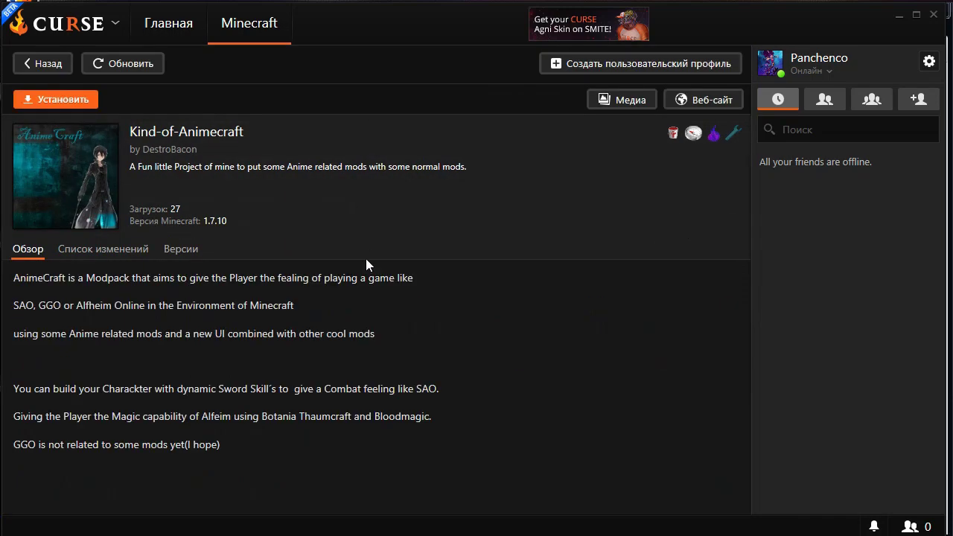
left_click(180, 249)
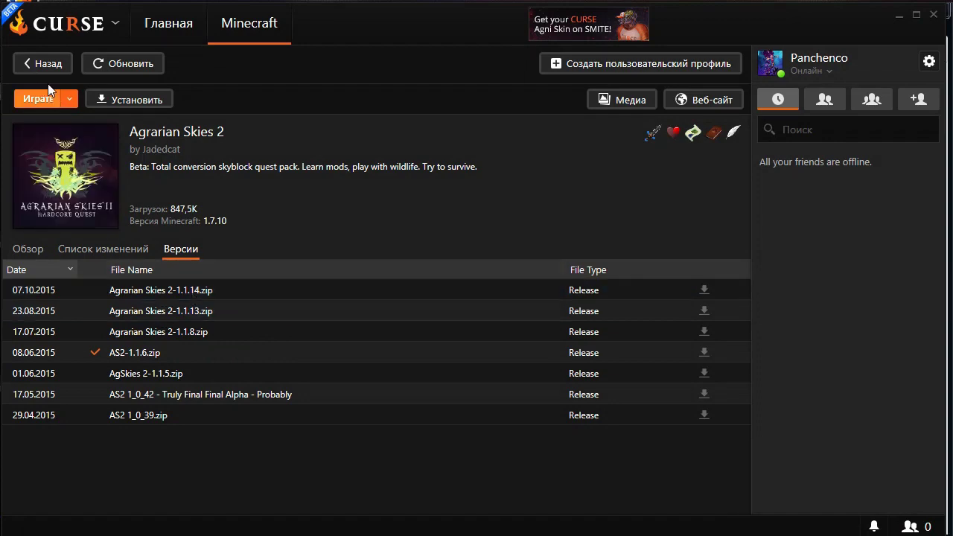
left_click(39, 63)
left_click(39, 64)
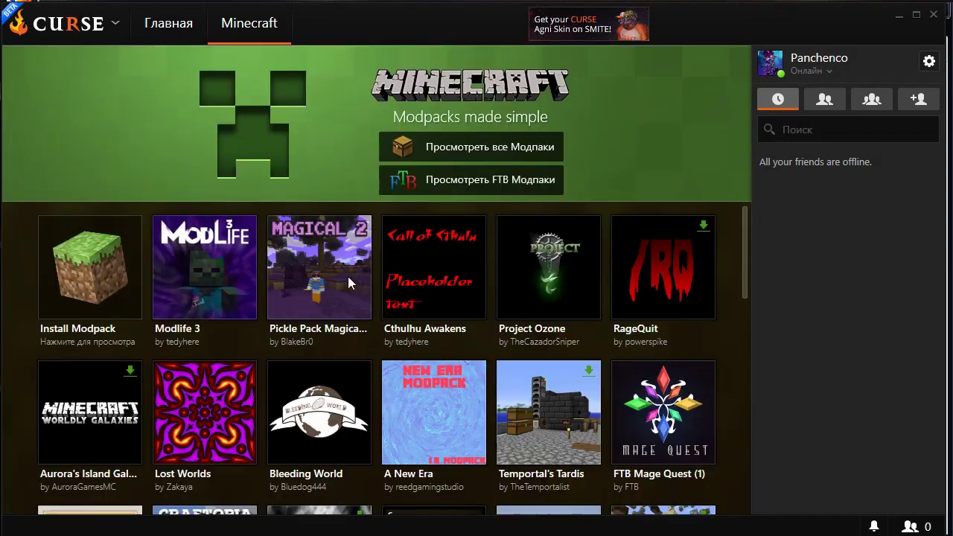
- Find Agrarian Skies 2 among the installed modpacks, check its installed version and update status, and return to the beginning of the list
scroll(375, 356, "down", 9)
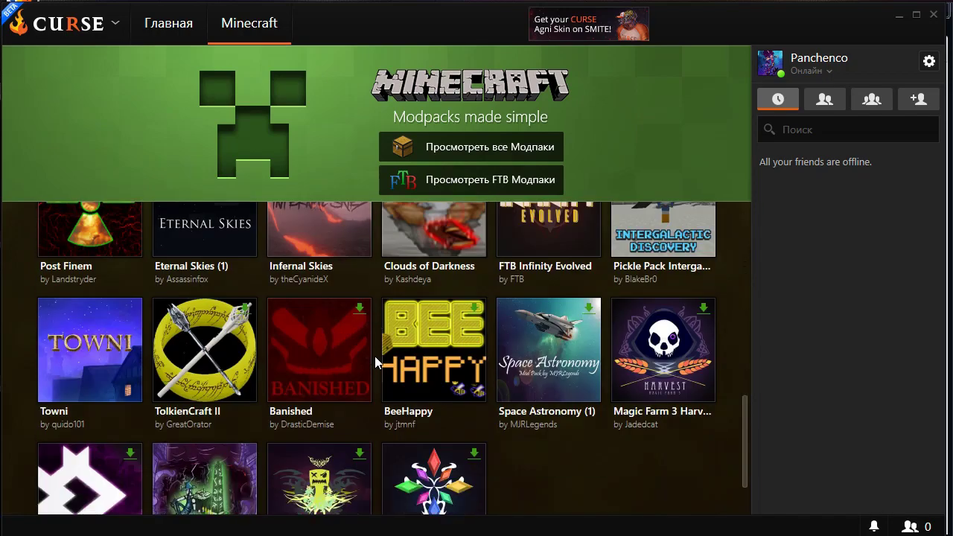
scroll(375, 355, "down", 1)
mouse_move(297, 438)
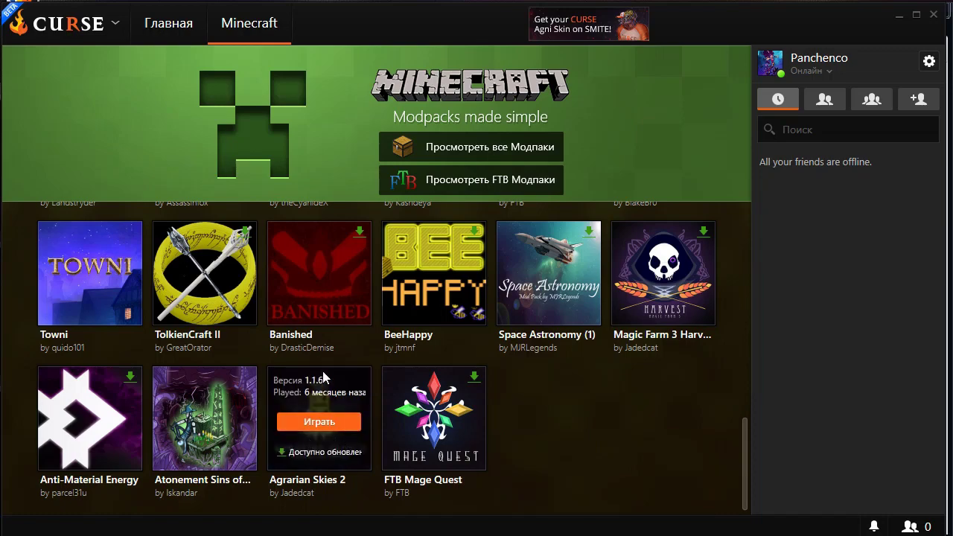
scroll(524, 468, "up", 10)
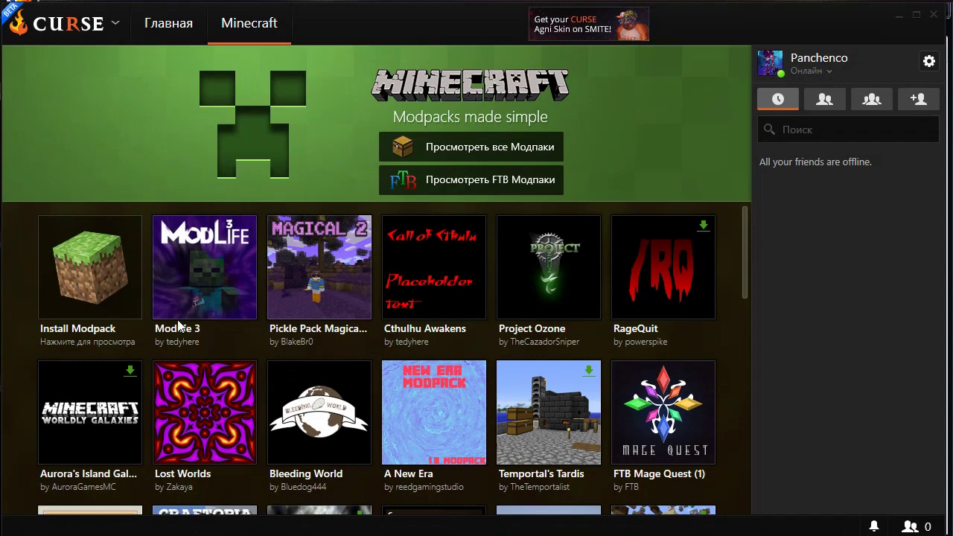
- View the installed Pickle Pack Magical 2 page and the catalogue of all modpacks, returning to the Minecraft start page after each
left_click(315, 250)
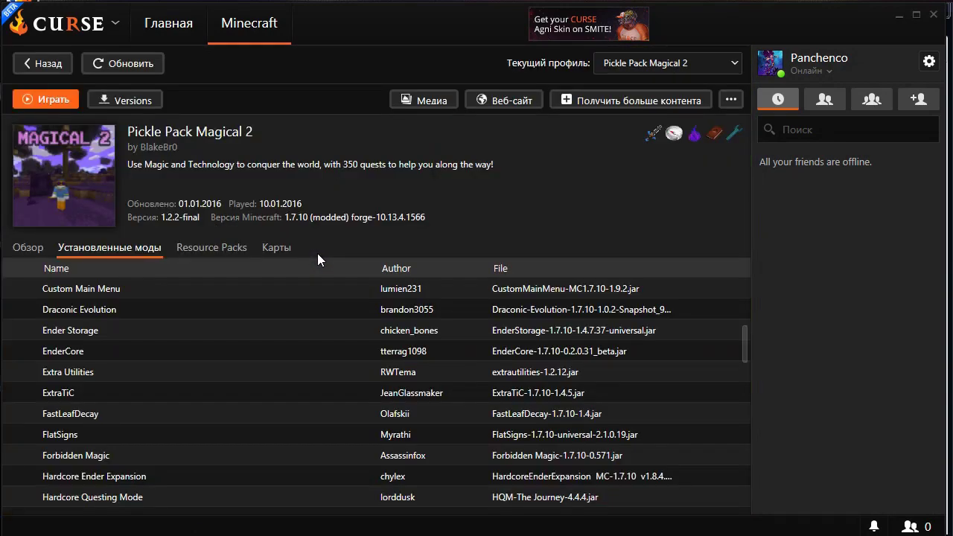
left_click(47, 65)
left_click(495, 148)
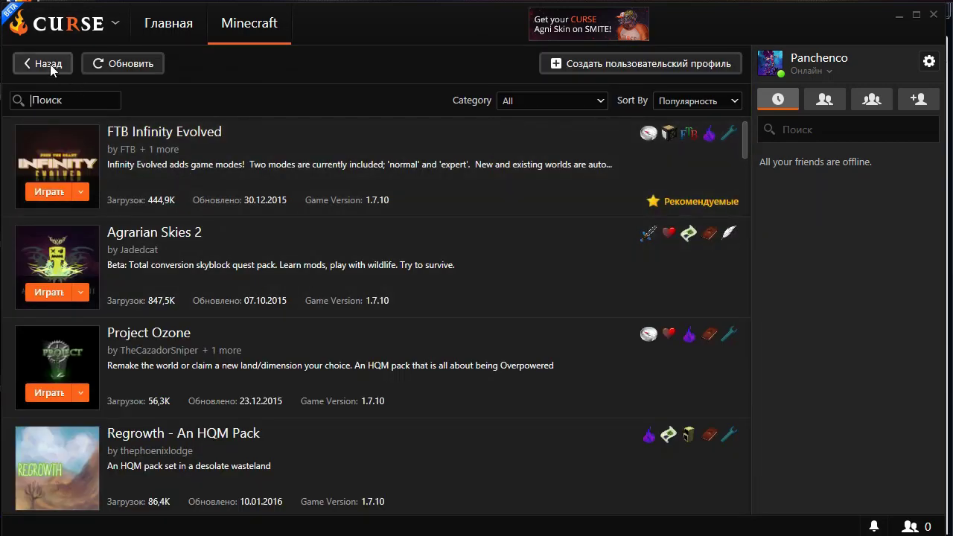
left_click(52, 67)
mouse_move(338, 261)
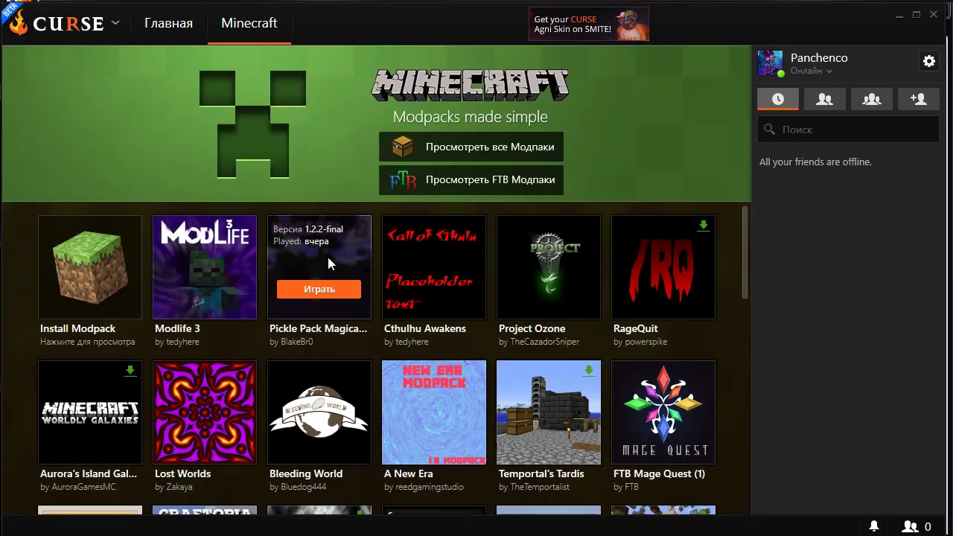
- Open Magical Crops: Core from the installed mods of Pickle Pack Magical 2, review its overview, changelog and versions, and return to the mod list
left_click(327, 254)
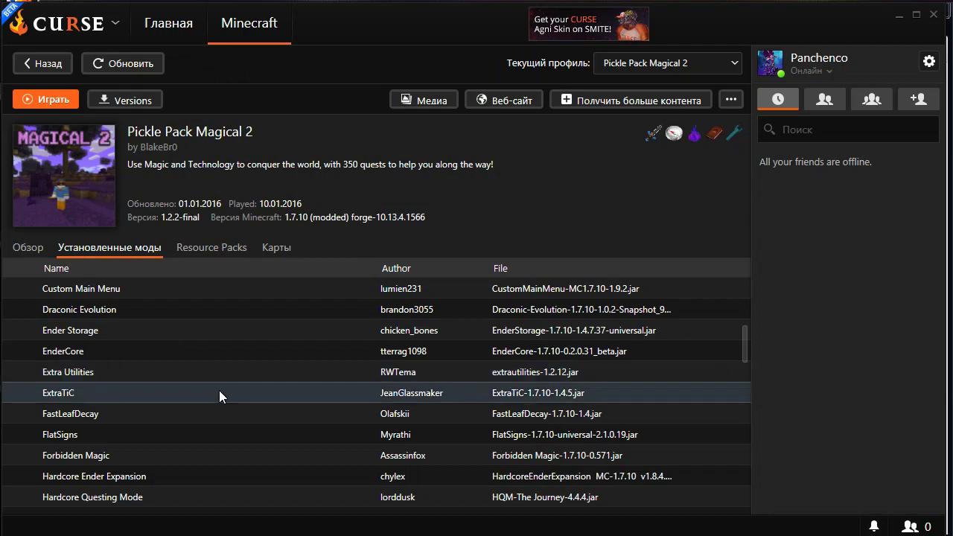
scroll(218, 387, "down", 6)
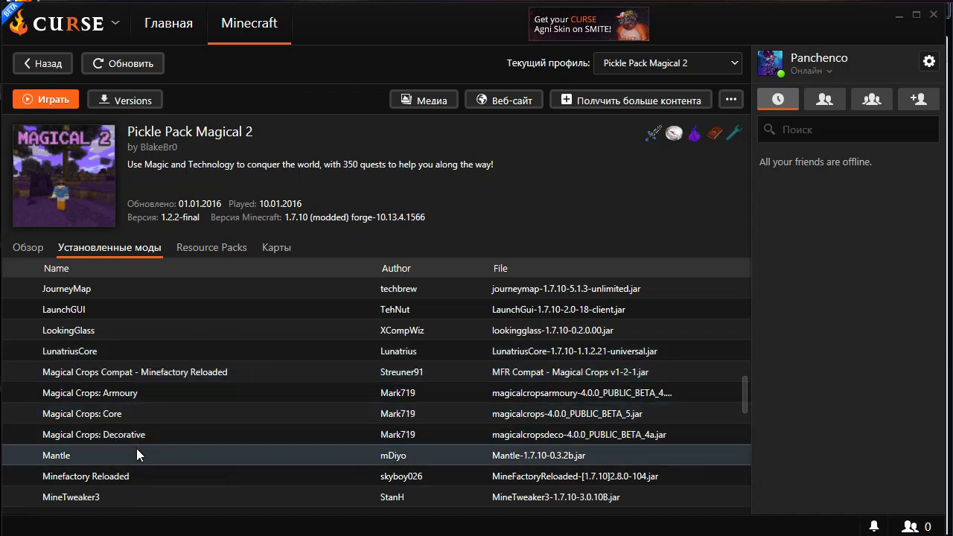
left_click(148, 412)
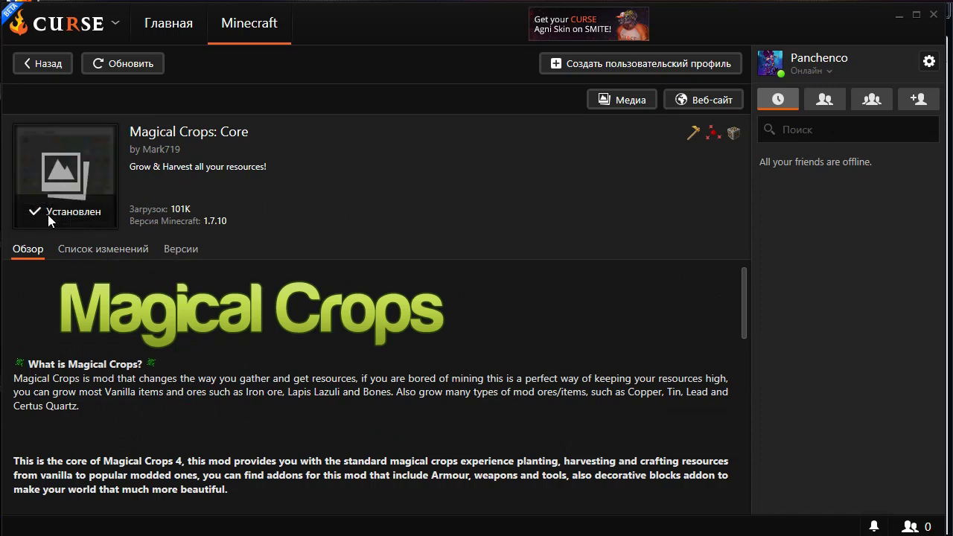
left_click(116, 248)
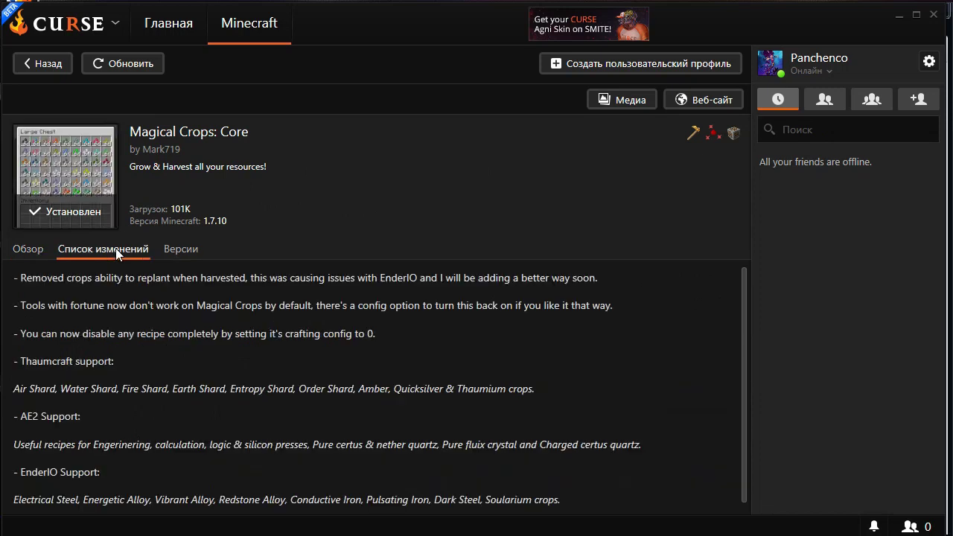
left_click(187, 253)
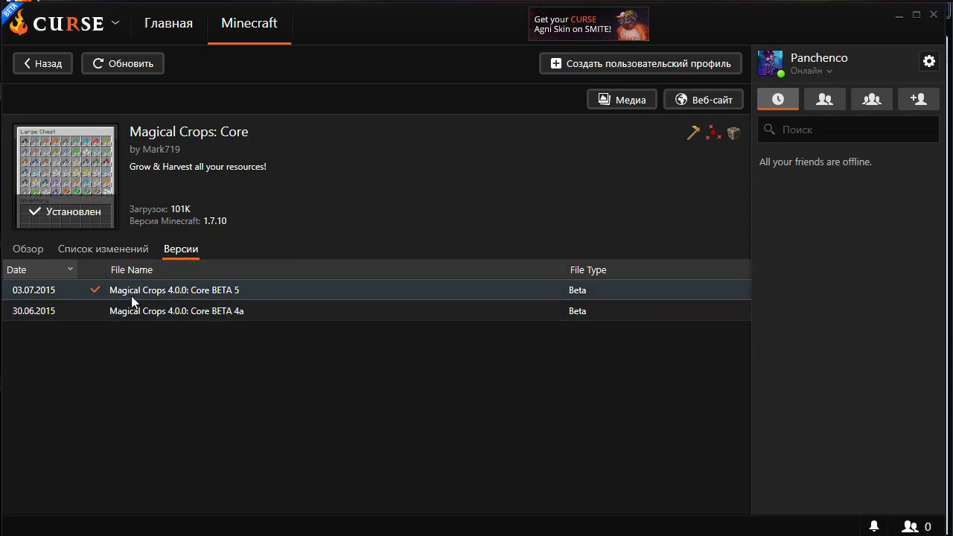
left_click(46, 64)
- Open Applied Energistics 2 from the pack's installed mods and review its changelog and versions
scroll(261, 375, "up", 10)
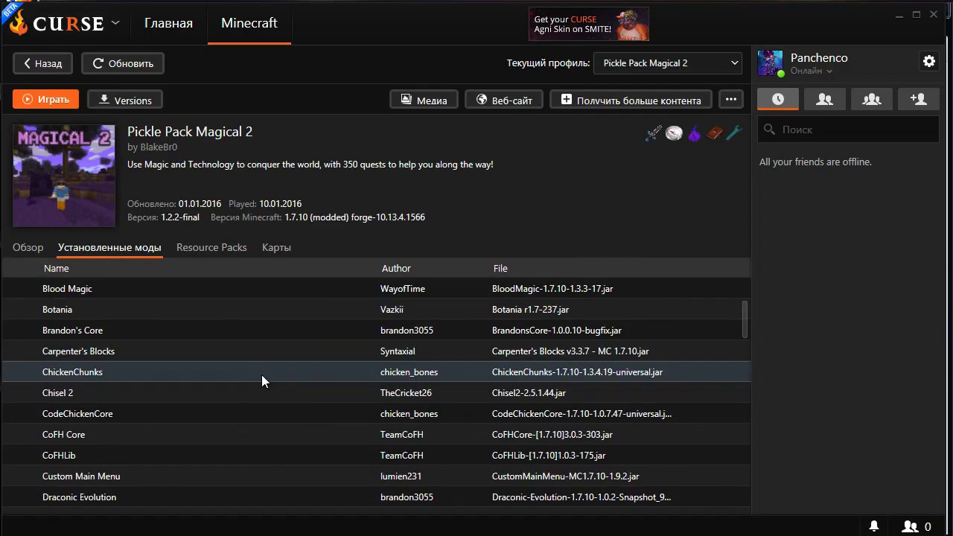
scroll(261, 374, "up", 2)
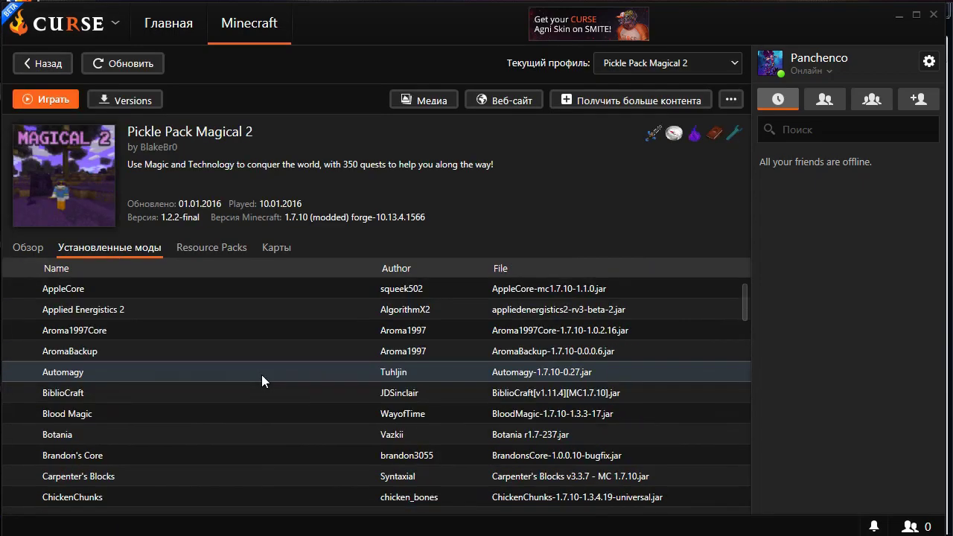
left_click(194, 314)
left_click(112, 250)
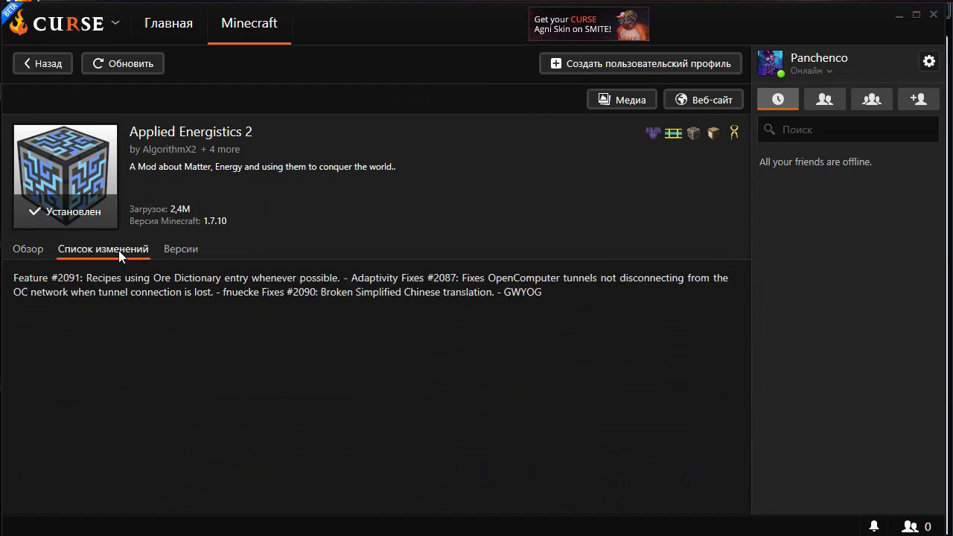
left_click(193, 248)
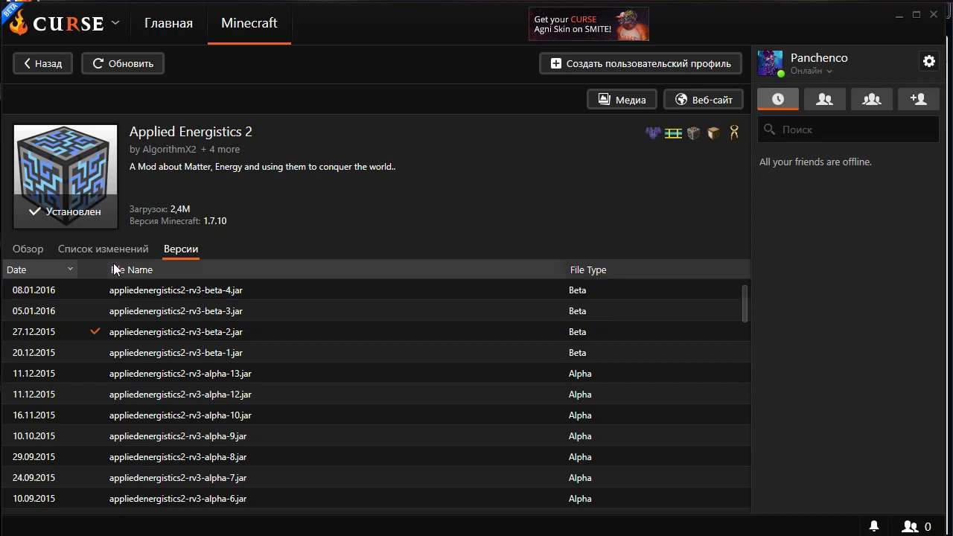
- Show the Applied Energistics 2 overview, then switch to File Explorer and open the mods folder of Pickle Pack Magical 2
left_click(27, 249)
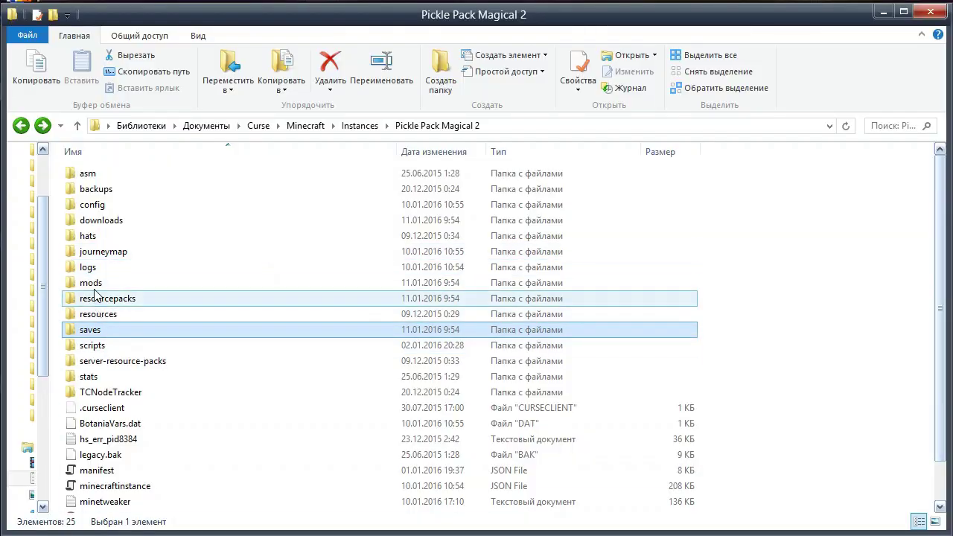
double_click(95, 285)
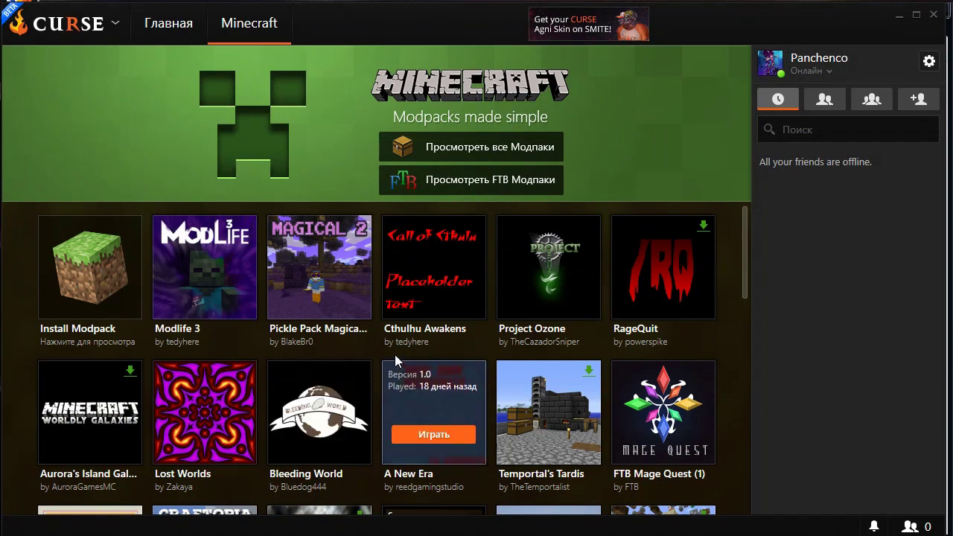
- Browse the installed modpacks in Curse through to the end of the list and return to its beginning
scroll(395, 356, "down", 4)
scroll(394, 353, "down", 2)
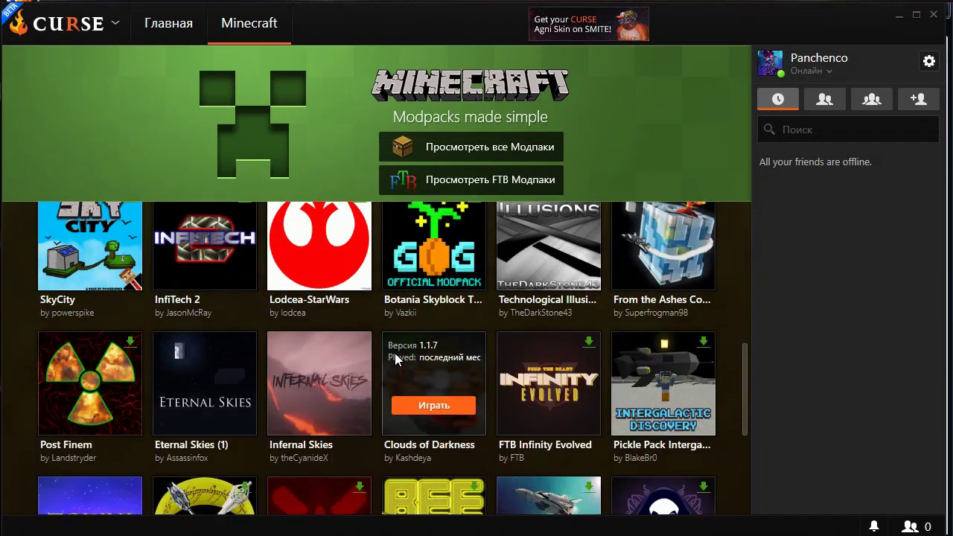
scroll(395, 352, "down", 2)
scroll(395, 357, "down", 1)
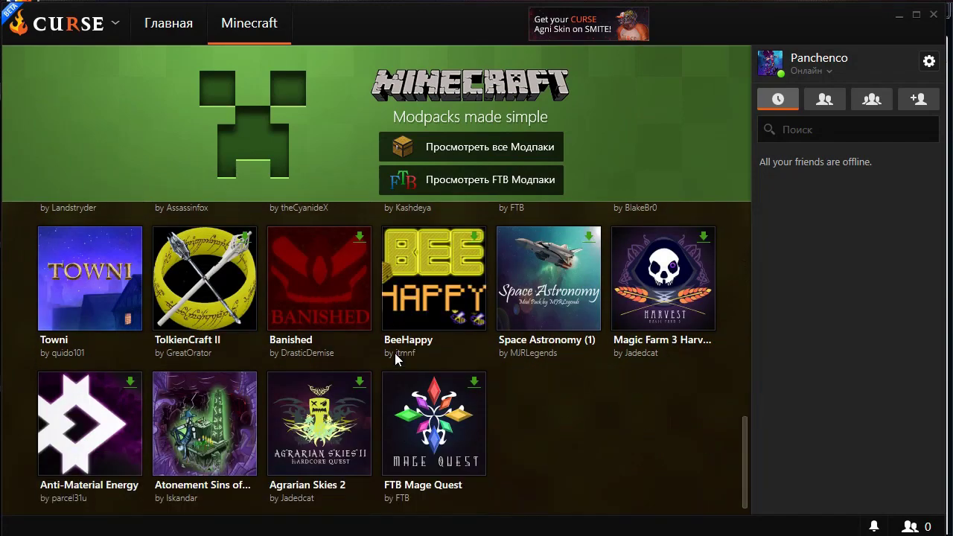
scroll(395, 357, "up", 4)
scroll(395, 356, "up", 5)
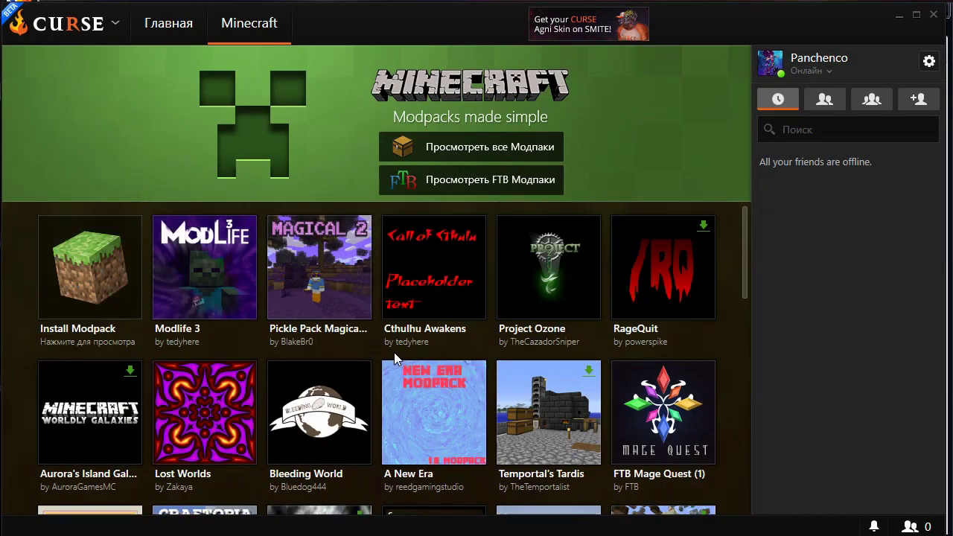
- View the profile actions available for Modlife 3, dismiss them, and look through the installed modpacks again
right_click(201, 259)
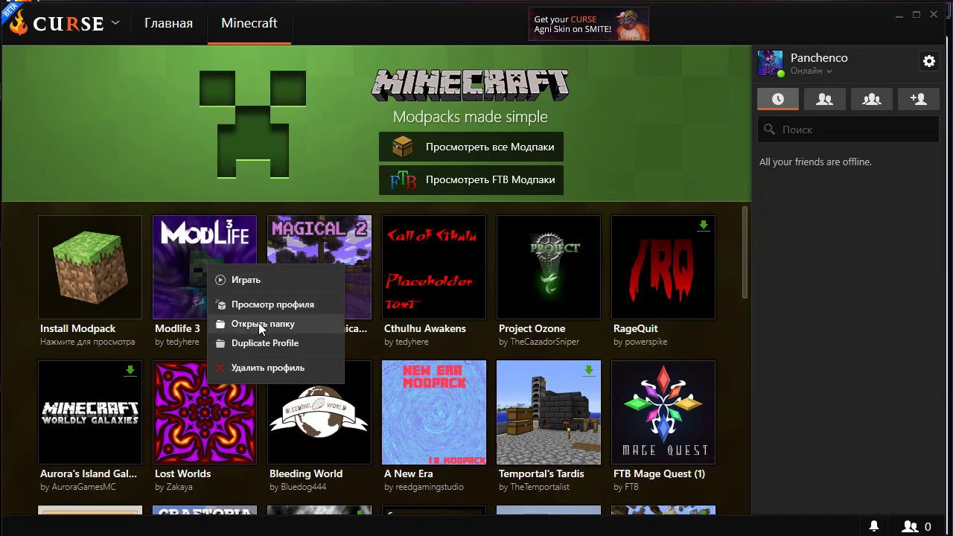
left_click(724, 328)
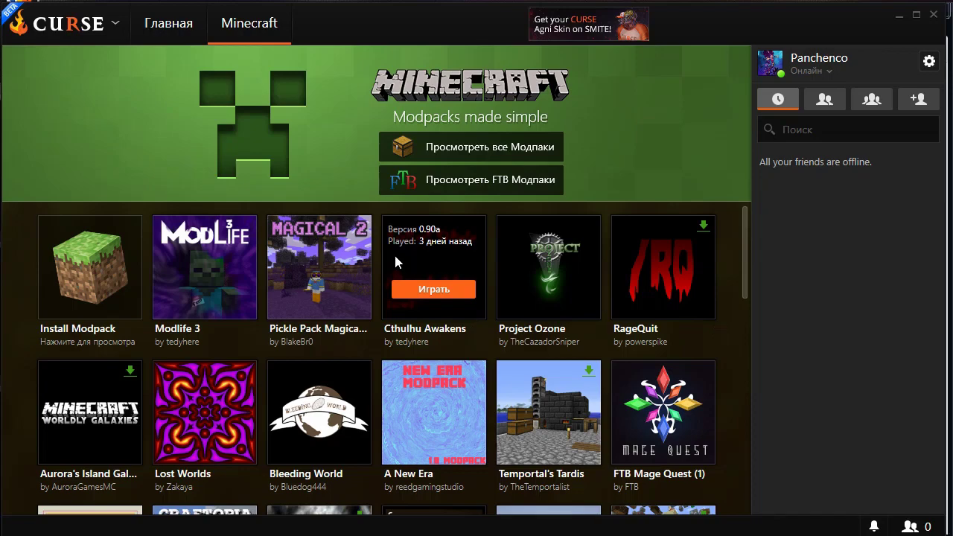
scroll(393, 268, "down", 5)
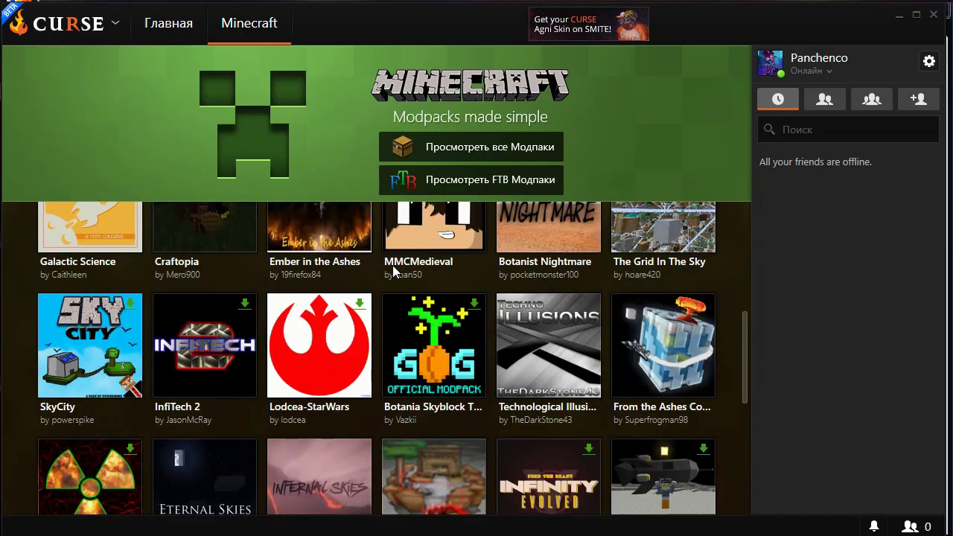
scroll(393, 268, "up", 3)
scroll(392, 265, "up", 2)
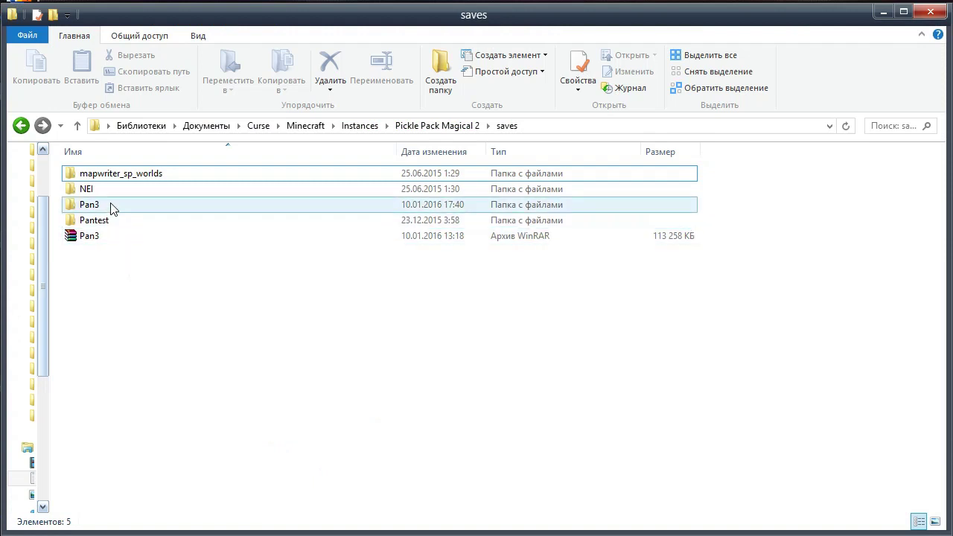
- In File Explorer, go up from the Pickle Pack Magical 2 saves to Instances, view the Galactic Science folder, and return to Instances
left_click(443, 128)
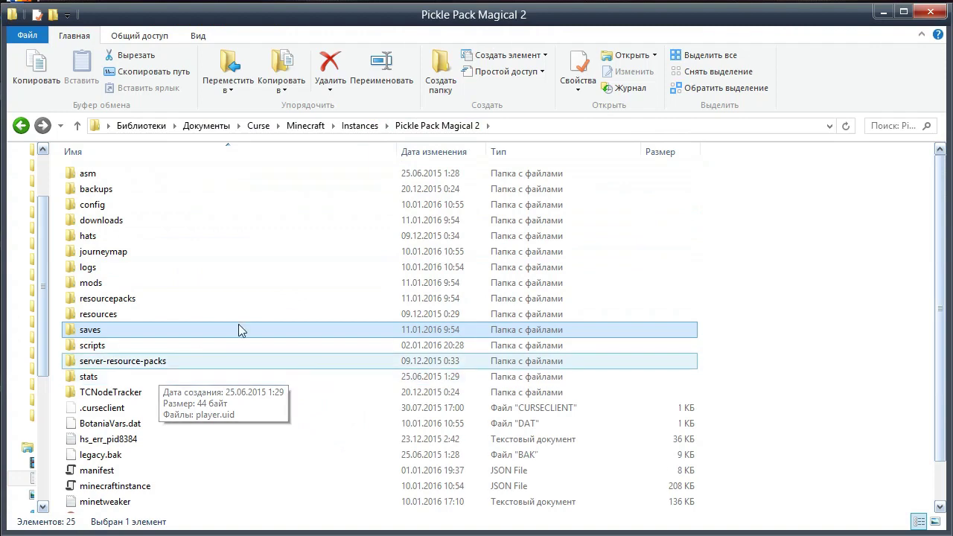
left_click(361, 127)
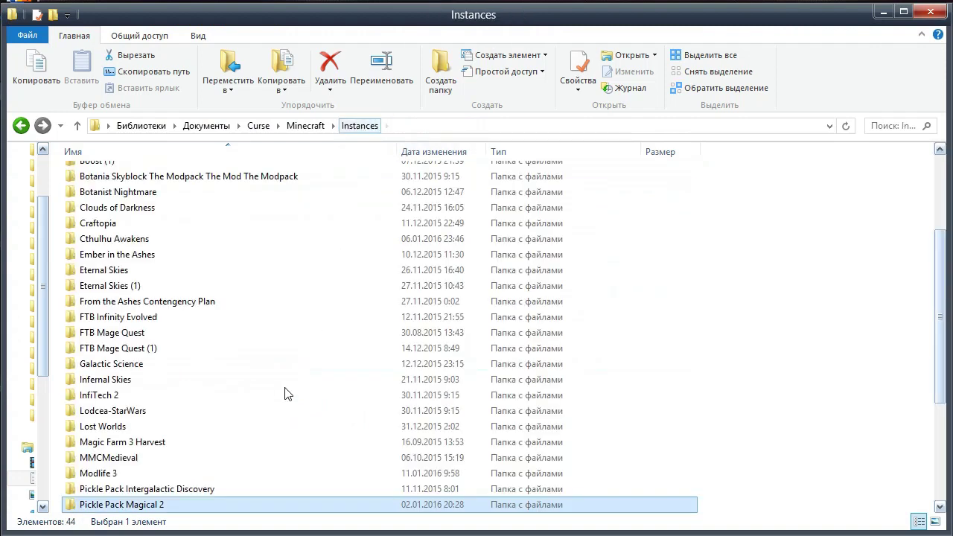
left_click(198, 363)
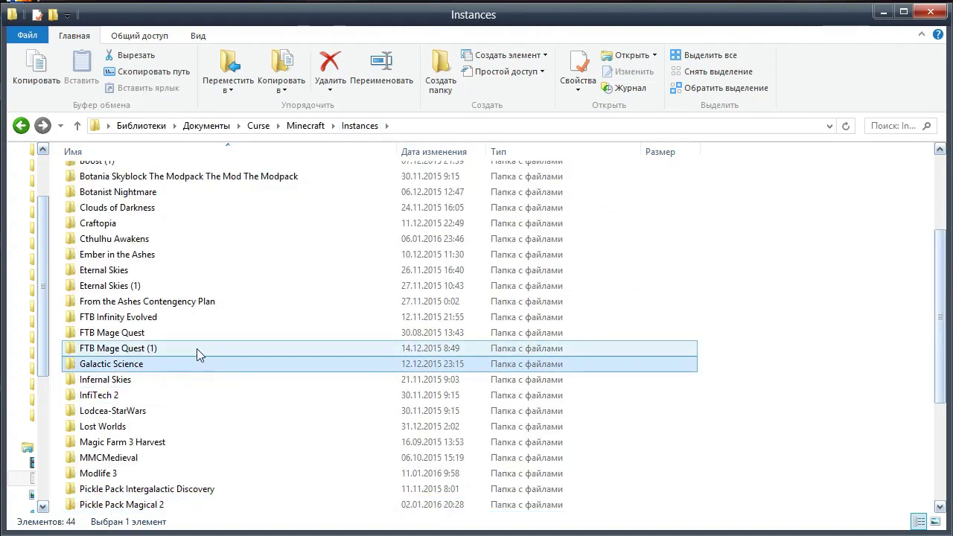
double_click(125, 365)
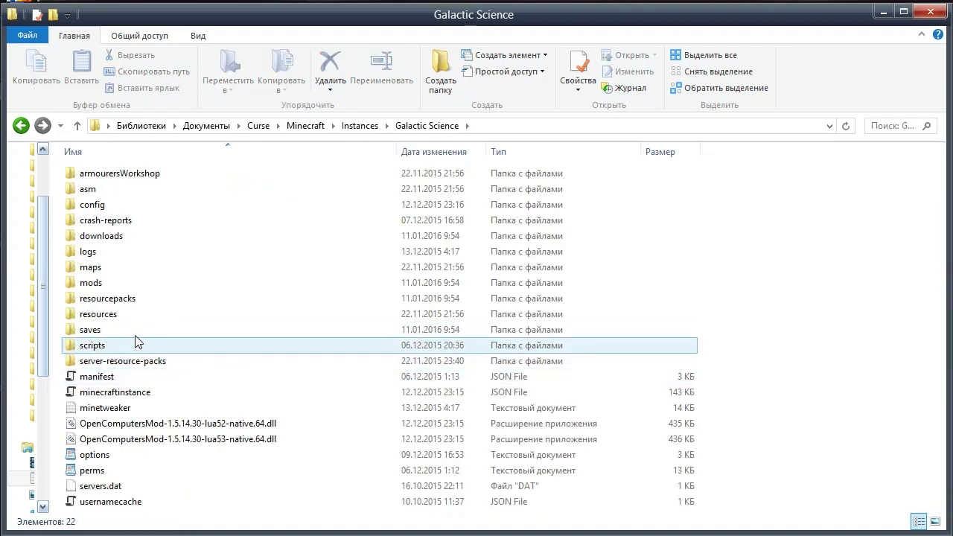
left_click(21, 125)
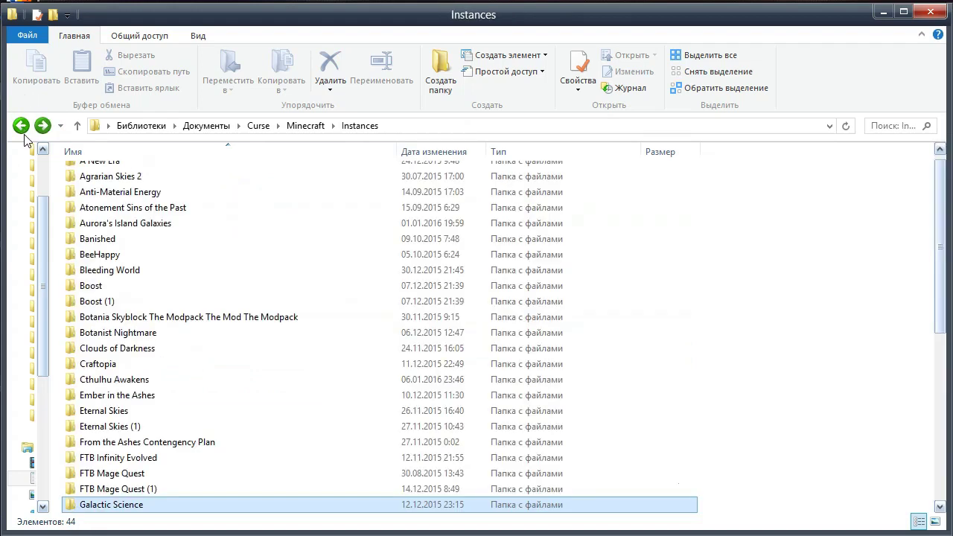
- View the saves folder of the MMCMedieval instance, go back to the Pickle Pack Magical 2 folder, and minimize File Explorer
scroll(191, 365, "down", 4)
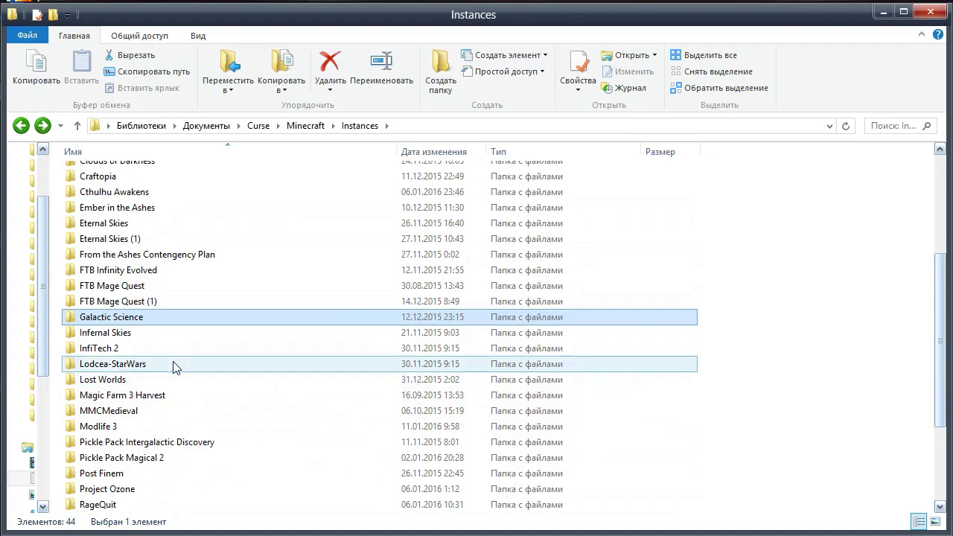
scroll(174, 366, "down", 2)
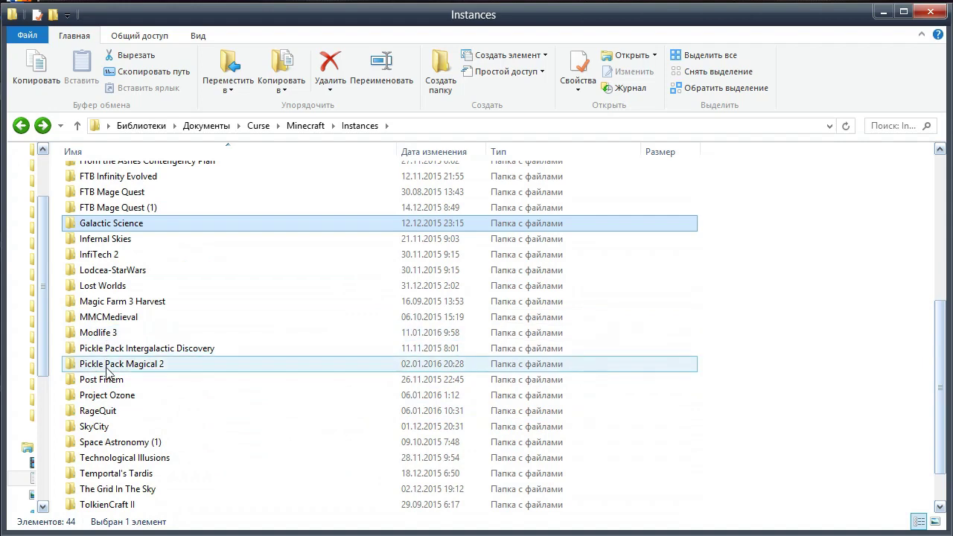
double_click(145, 321)
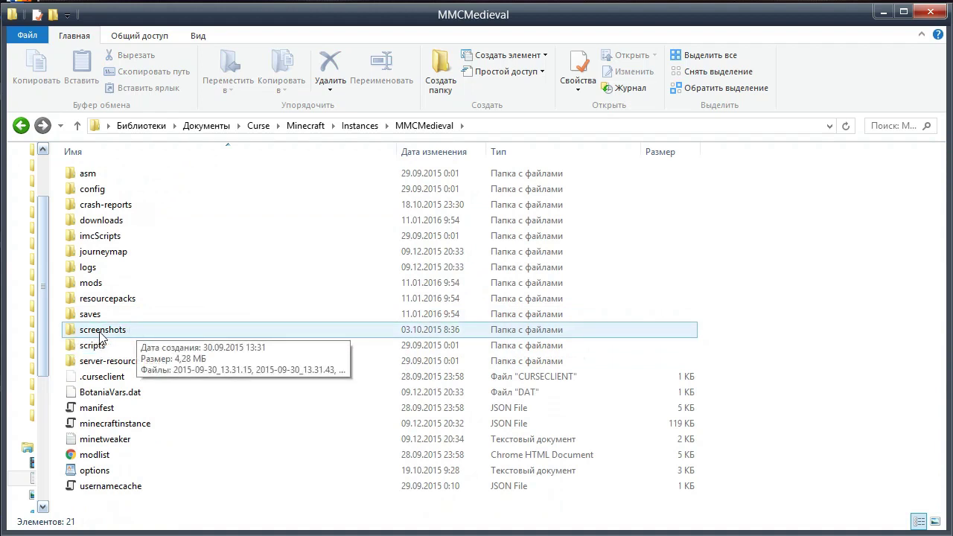
double_click(104, 314)
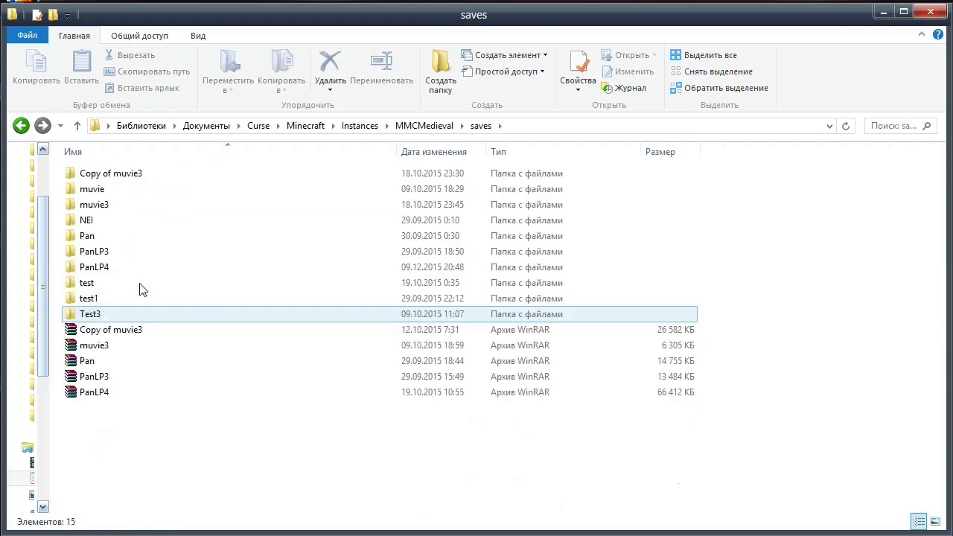
left_click(20, 125)
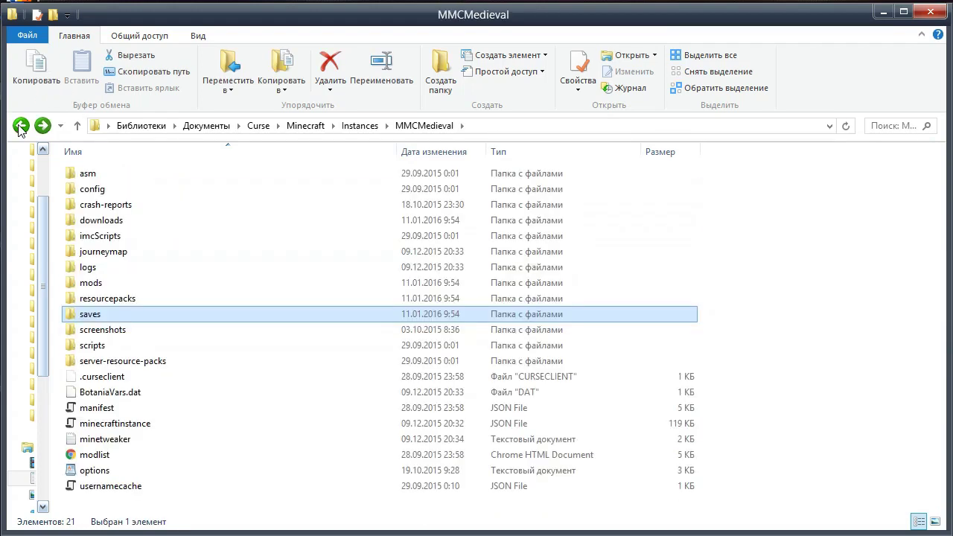
left_click(21, 126)
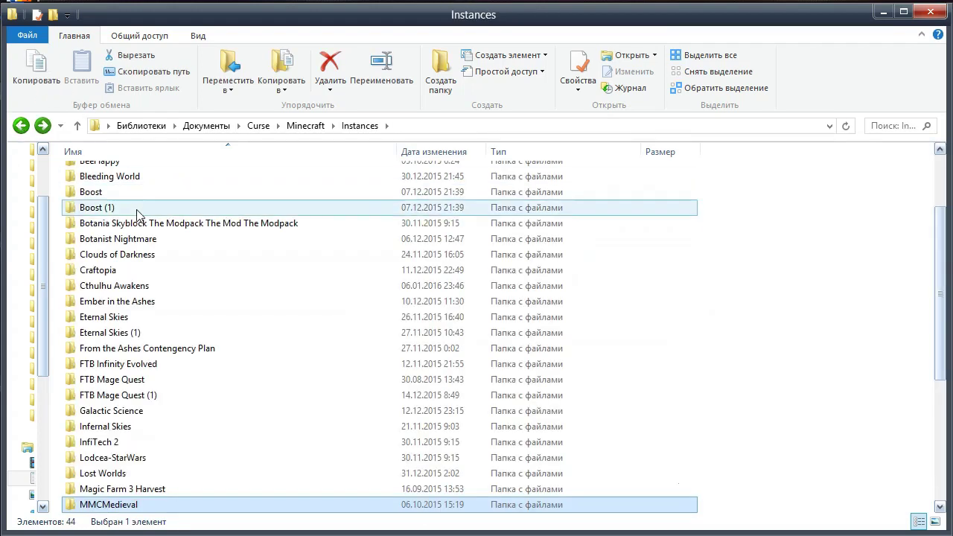
left_click(21, 126)
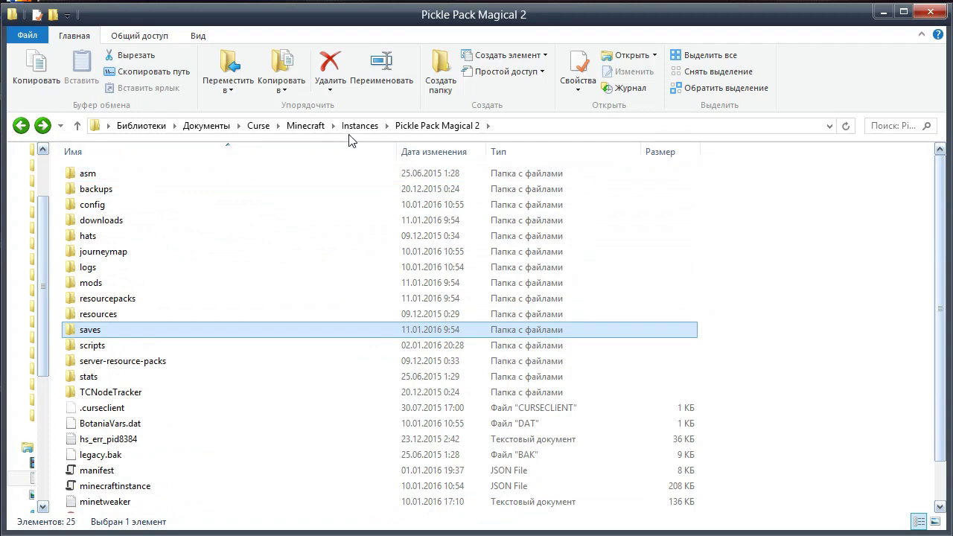
left_click(883, 11)
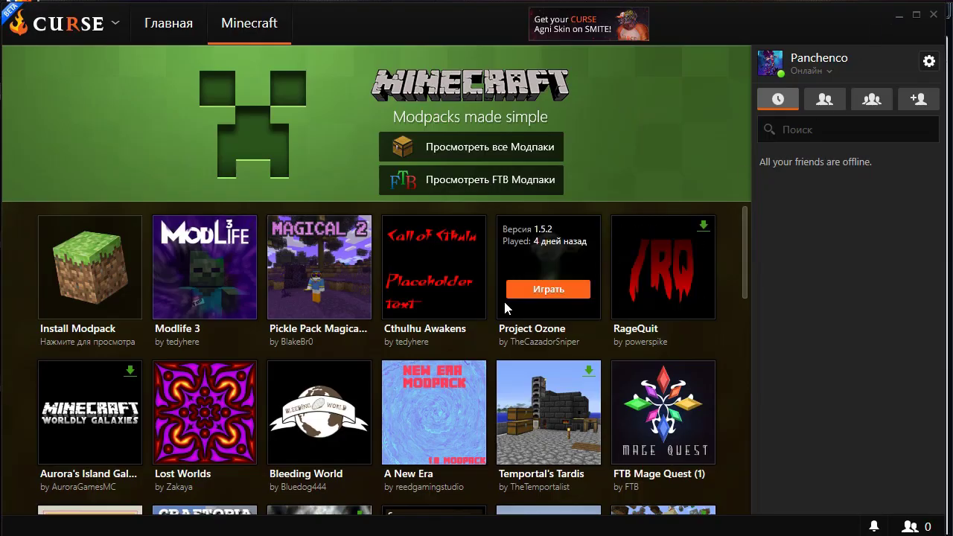